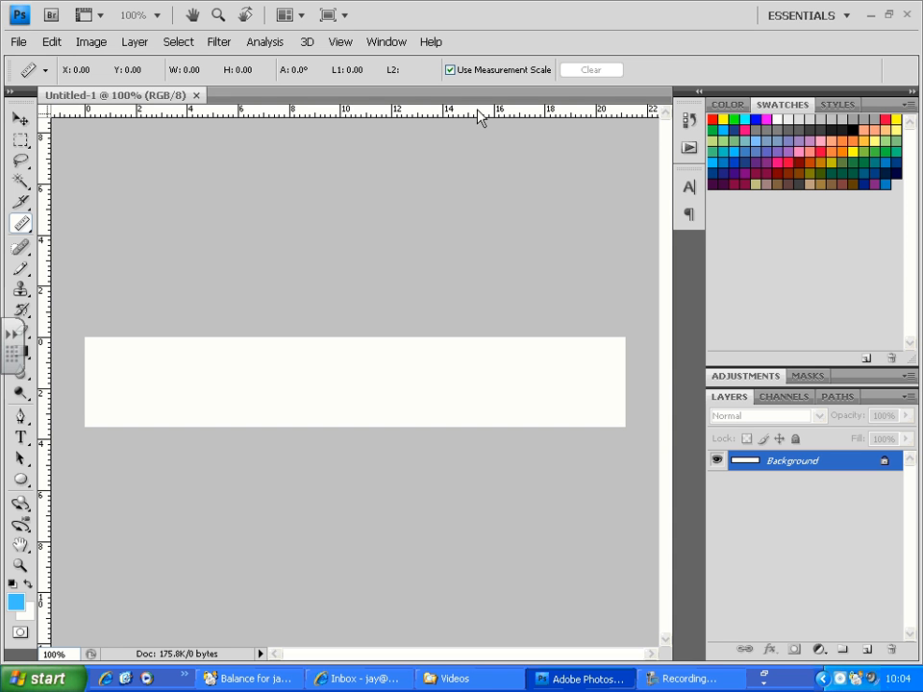
- Show the animation timeline beneath the canvas and enlarge its area upward
{"action": "left_click", "coordinate": [387, 42]}
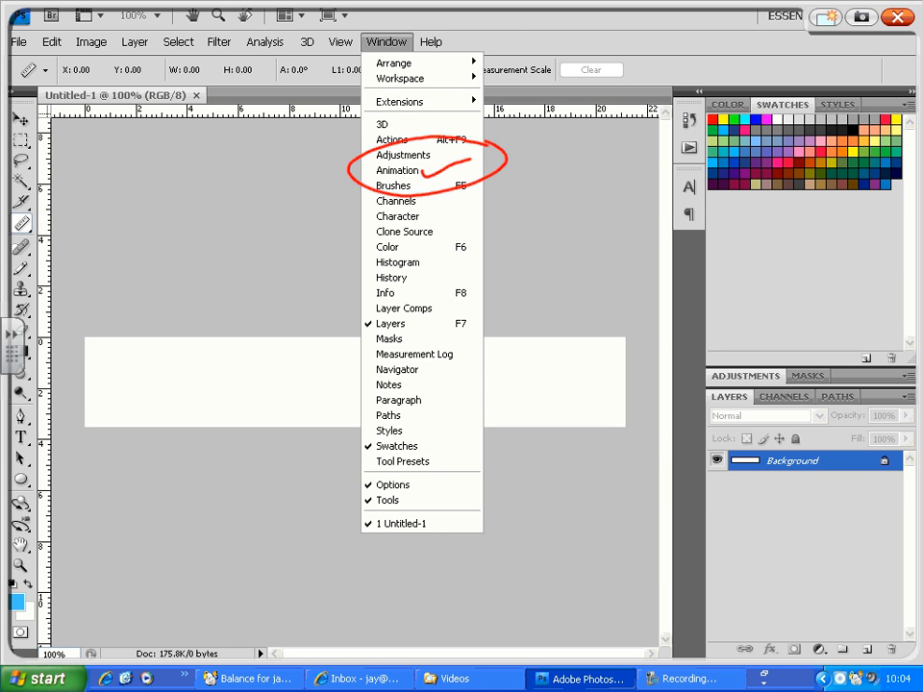
{"action": "left_click", "coordinate": [898, 18]}
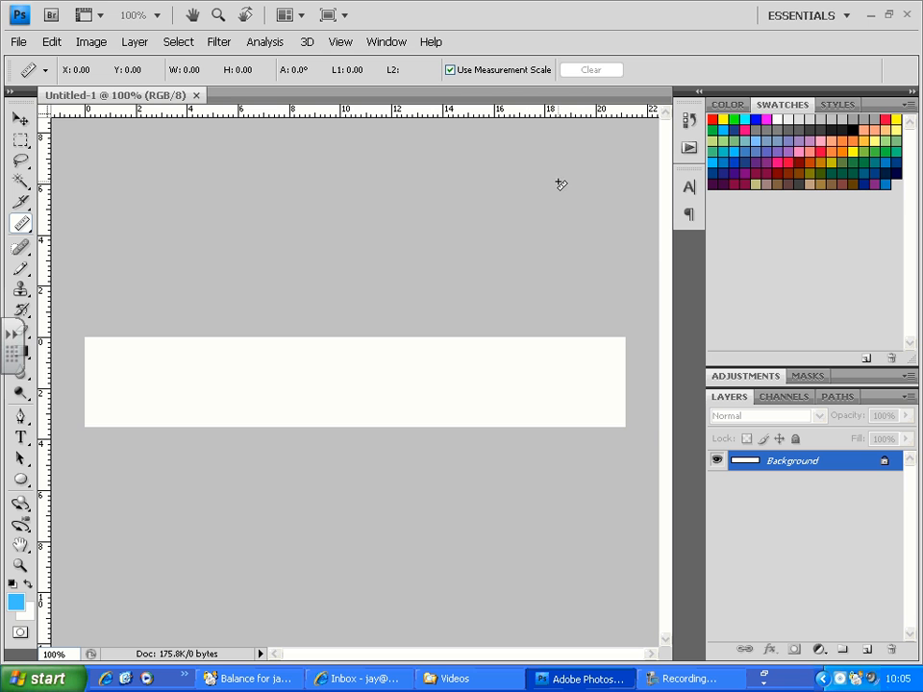
{"action": "left_click", "coordinate": [401, 50]}
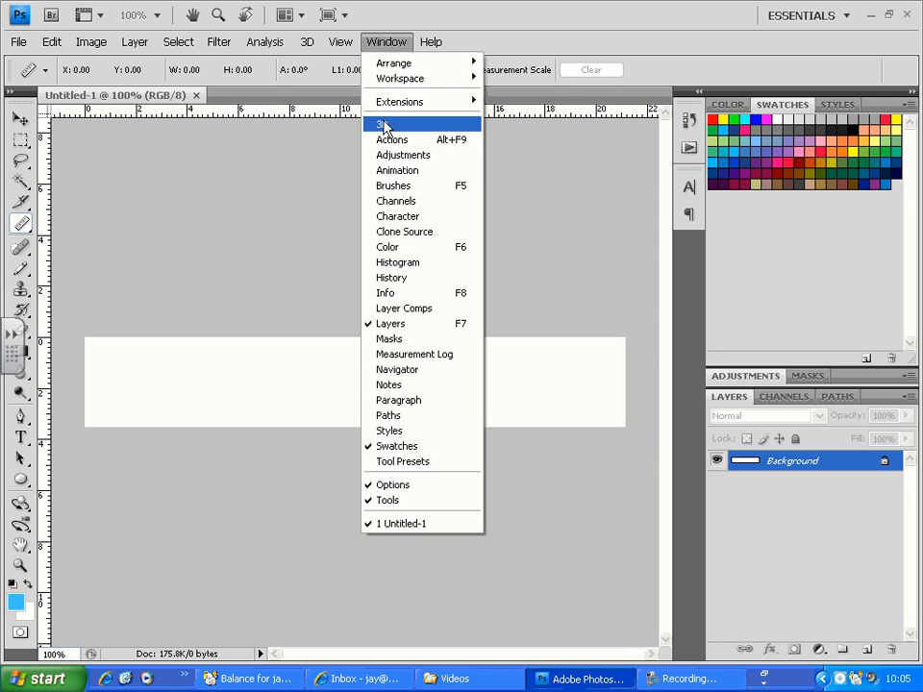
{"action": "left_click", "coordinate": [408, 173]}
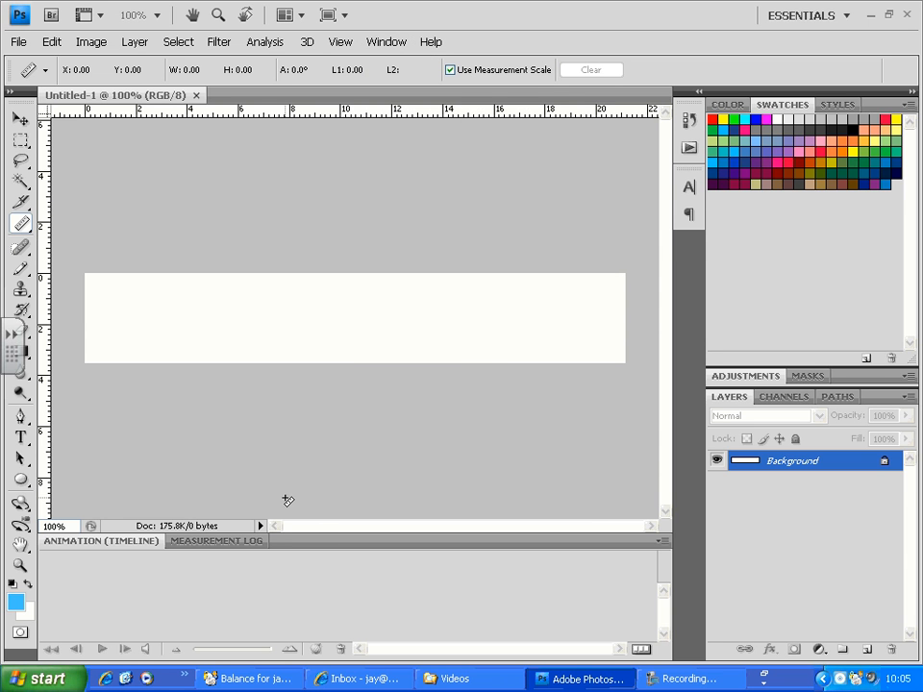
{"action": "left_click_drag", "start_coordinate": [305, 544], "coordinate": [318, 419]}
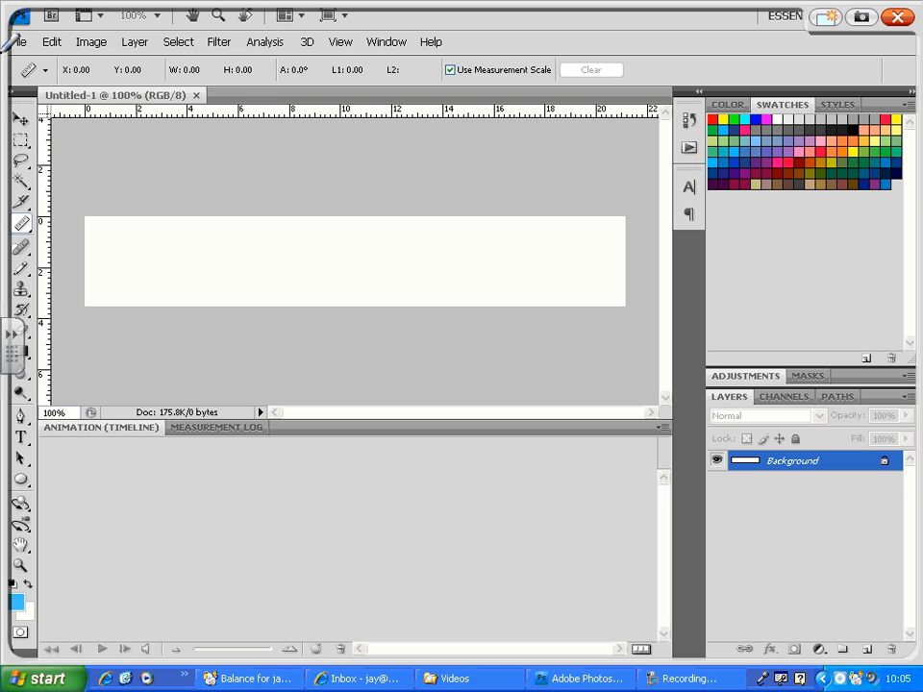
- Convert the animation timeline to frame animation mode
{"action": "mouse_move", "coordinate": [106, 394]}
{"action": "left_mouse_down"}
{"action": "mouse_move", "coordinate": [53, 428]}
{"action": "mouse_move", "coordinate": [100, 467]}
{"action": "mouse_move", "coordinate": [130, 393]}
{"action": "left_mouse_up"}
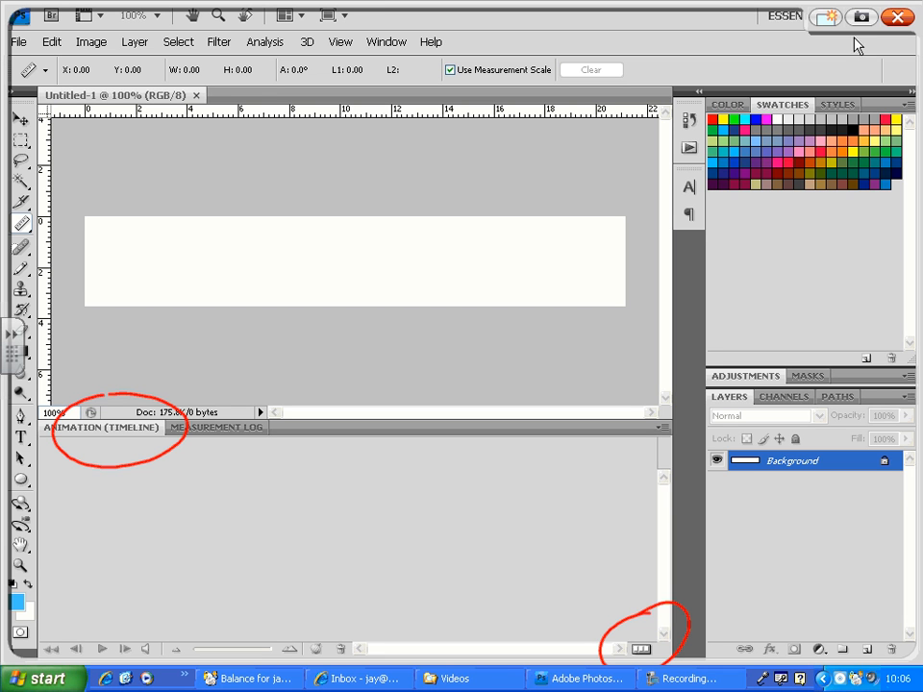
{"action": "left_click", "coordinate": [641, 605]}
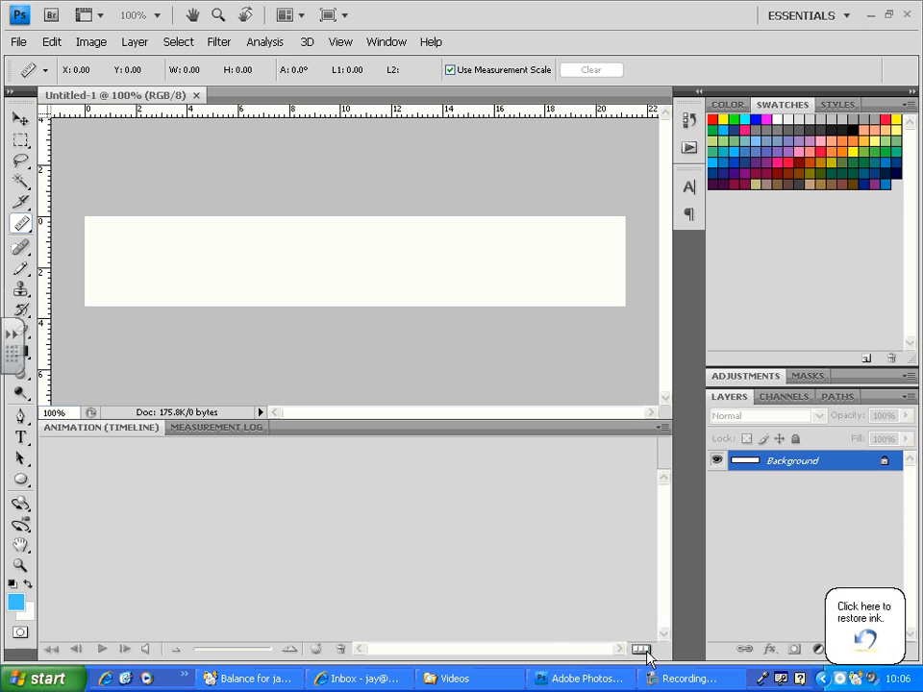
{"action": "left_click", "coordinate": [646, 651]}
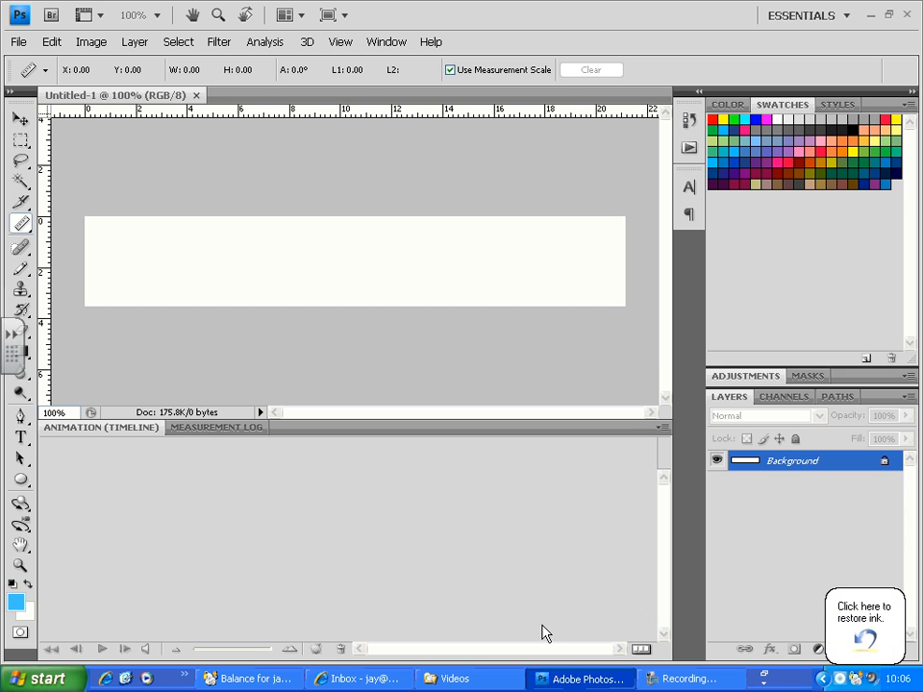
{"action": "left_click", "coordinate": [641, 651]}
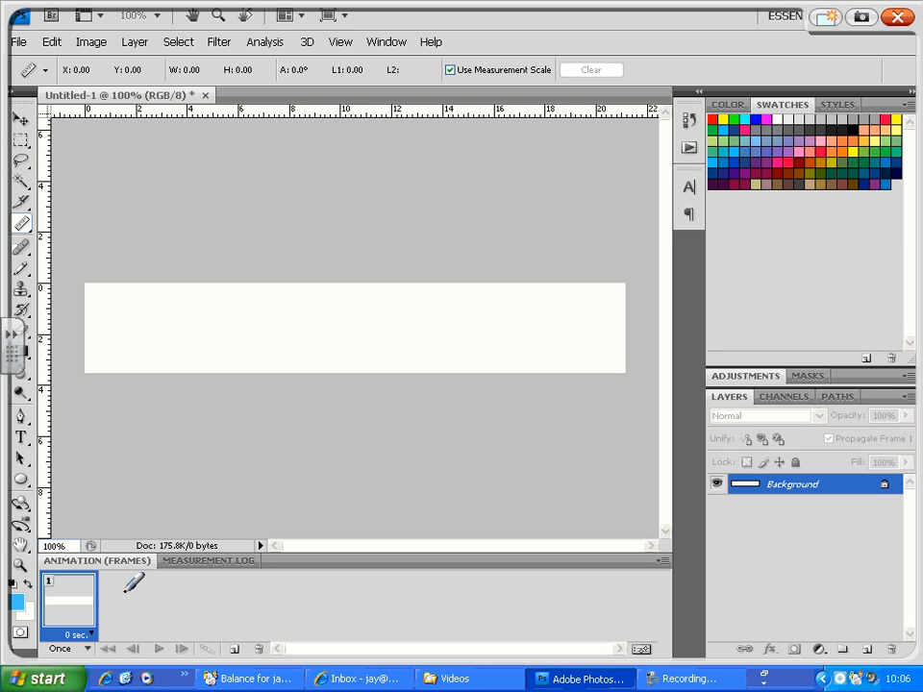
{"action": "mouse_move", "coordinate": [54, 569]}
{"action": "left_mouse_down"}
{"action": "mouse_move", "coordinate": [30, 590]}
{"action": "mouse_move", "coordinate": [56, 575]}
{"action": "mouse_move", "coordinate": [100, 600]}
{"action": "mouse_move", "coordinate": [123, 565]}
{"action": "left_mouse_up"}
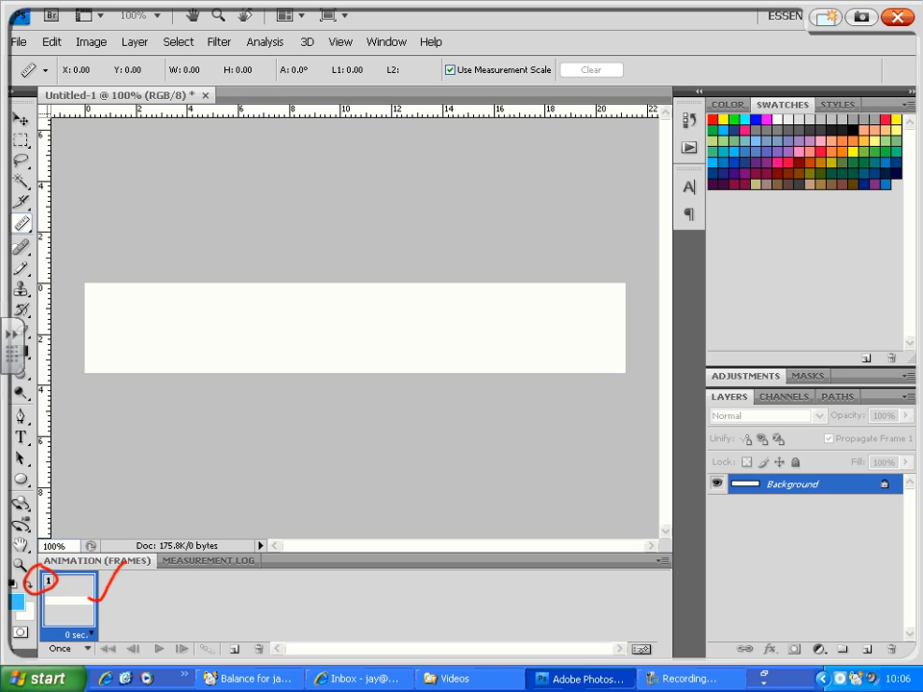
{"action": "mouse_move", "coordinate": [112, 598]}
{"action": "left_mouse_down"}
{"action": "mouse_move", "coordinate": [185, 524]}
{"action": "mouse_move", "coordinate": [293, 465]}
{"action": "mouse_move", "coordinate": [423, 420]}
{"action": "mouse_move", "coordinate": [552, 406]}
{"action": "mouse_move", "coordinate": [651, 417]}
{"action": "mouse_move", "coordinate": [759, 453]}
{"action": "mouse_move", "coordinate": [731, 456]}
{"action": "mouse_move", "coordinate": [719, 441]}
{"action": "mouse_move", "coordinate": [703, 477]}
{"action": "mouse_move", "coordinate": [736, 464]}
{"action": "left_mouse_up"}
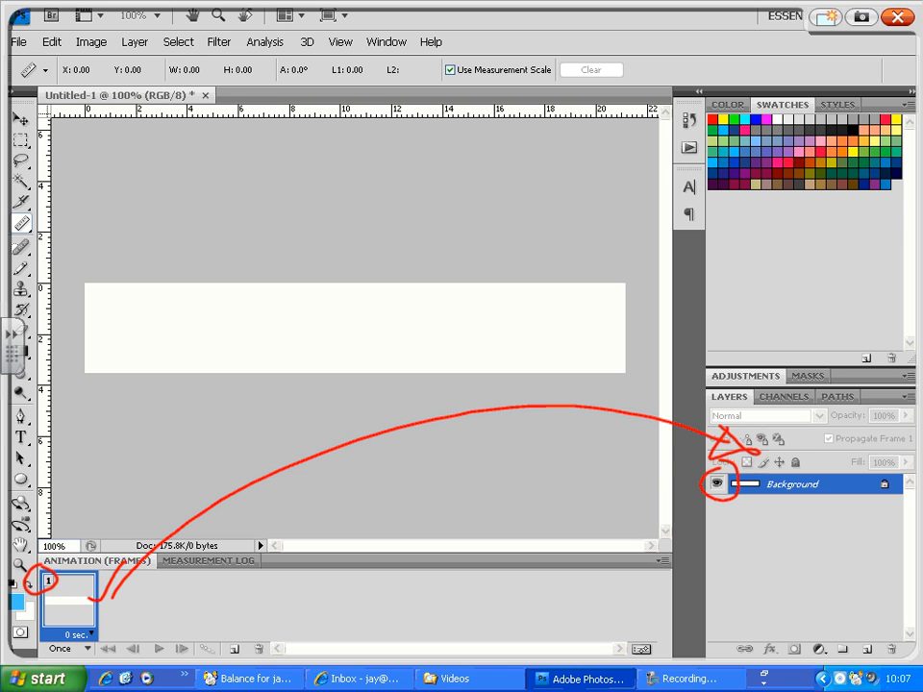
{"action": "mouse_move", "coordinate": [95, 613]}
{"action": "left_mouse_down"}
{"action": "mouse_move", "coordinate": [50, 651]}
{"action": "mouse_move", "coordinate": [45, 643]}
{"action": "mouse_move", "coordinate": [111, 611]}
{"action": "left_mouse_up"}
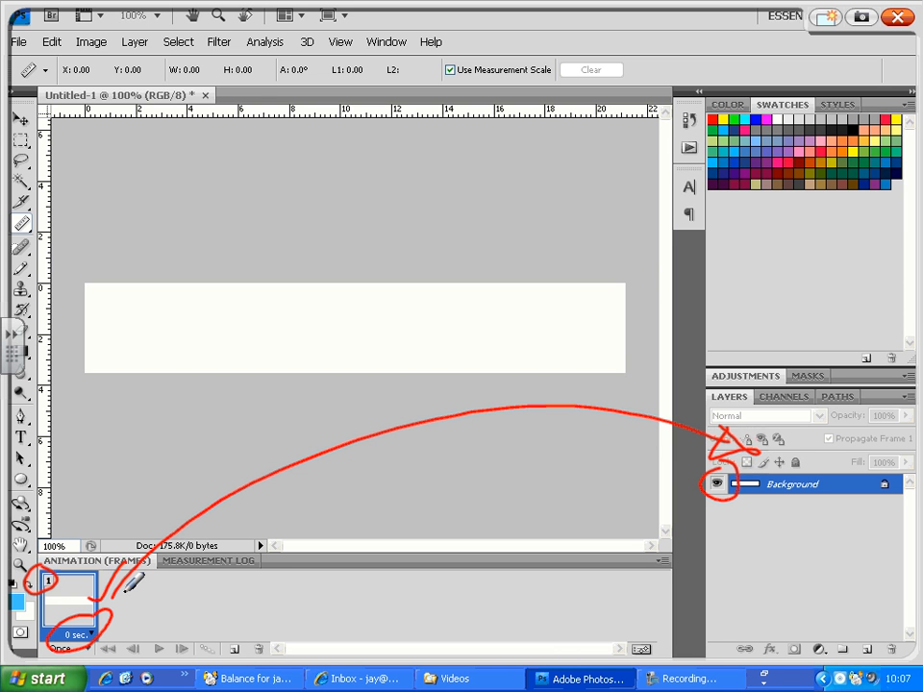
{"action": "mouse_move", "coordinate": [34, 654]}
{"action": "left_mouse_down"}
{"action": "mouse_move", "coordinate": [80, 638]}
{"action": "mouse_move", "coordinate": [49, 638]}
{"action": "left_mouse_up"}
{"action": "mouse_move", "coordinate": [117, 633]}
{"action": "left_mouse_down"}
{"action": "mouse_move", "coordinate": [96, 658]}
{"action": "mouse_move", "coordinate": [135, 620]}
{"action": "left_mouse_up"}
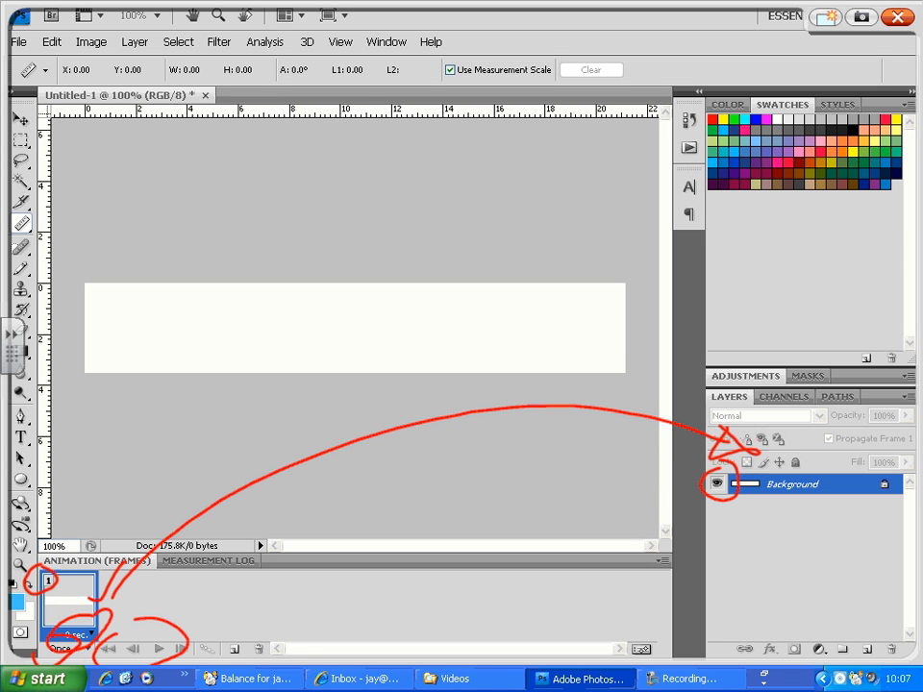
{"action": "mouse_move", "coordinate": [256, 635]}
{"action": "left_mouse_down"}
{"action": "mouse_move", "coordinate": [272, 631]}
{"action": "mouse_move", "coordinate": [219, 647]}
{"action": "mouse_move", "coordinate": [249, 653]}
{"action": "mouse_move", "coordinate": [229, 639]}
{"action": "left_mouse_up"}
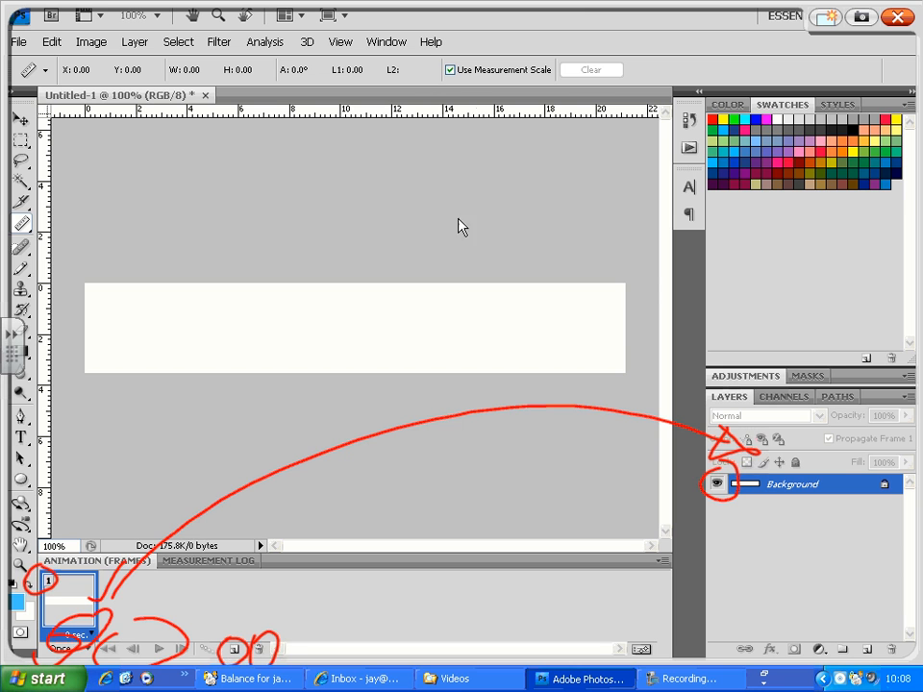
{"action": "left_click", "coordinate": [897, 16]}
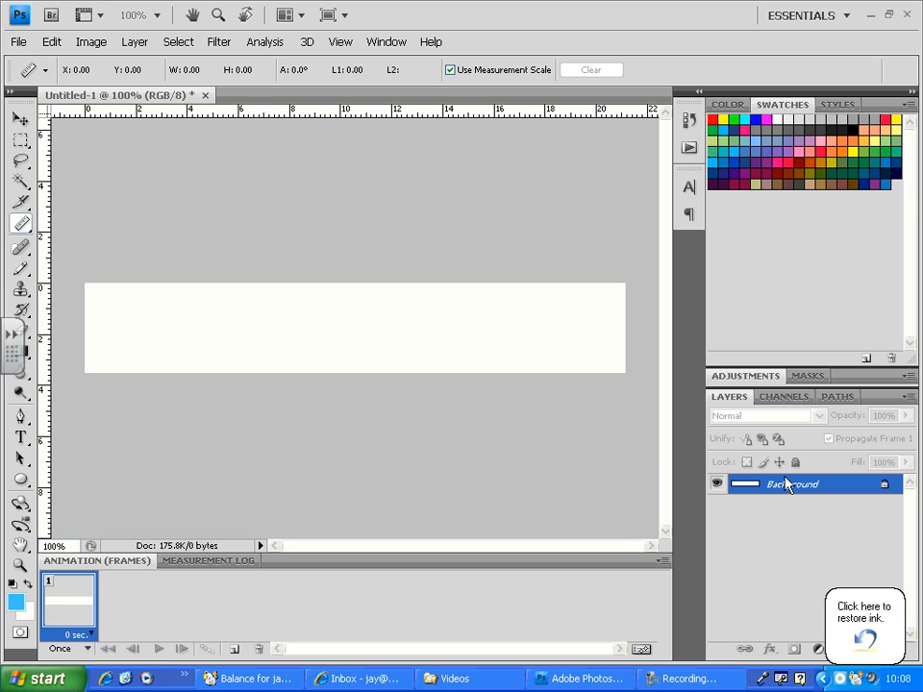
{"action": "left_click", "coordinate": [78, 616]}
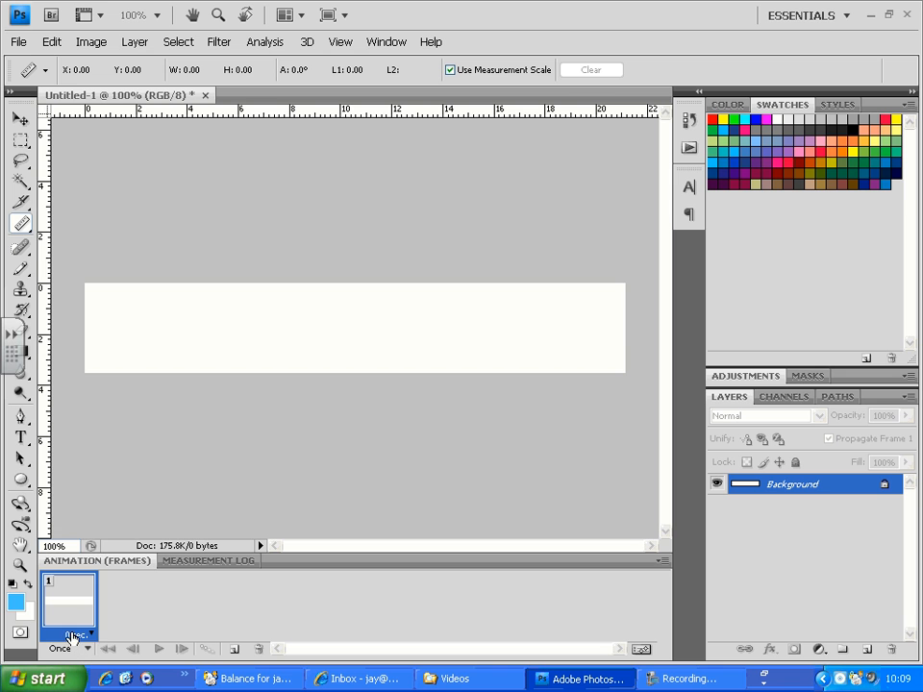
{"action": "left_click", "coordinate": [92, 635]}
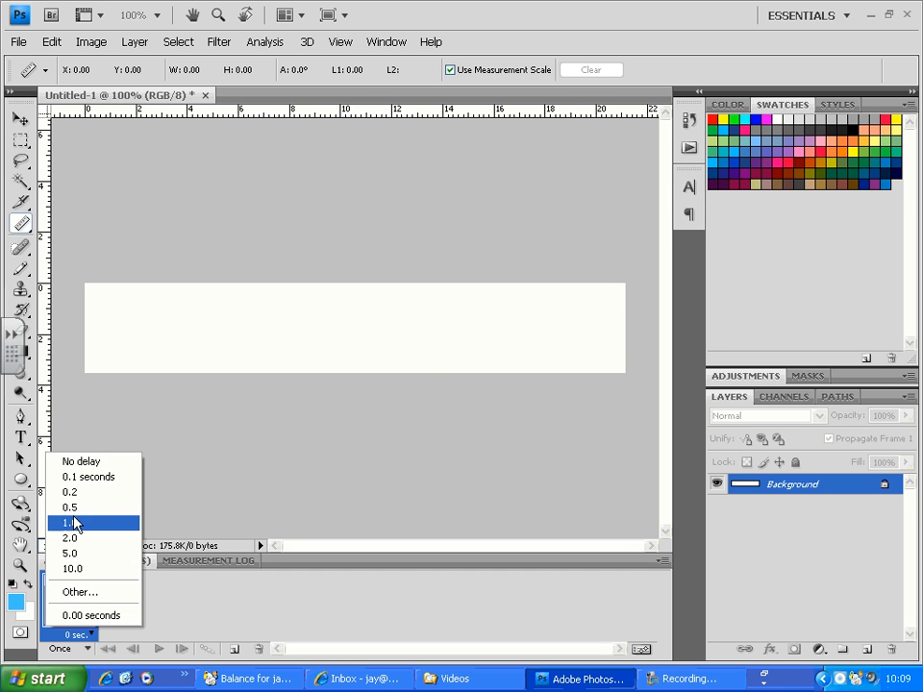
{"action": "left_click", "coordinate": [87, 592]}
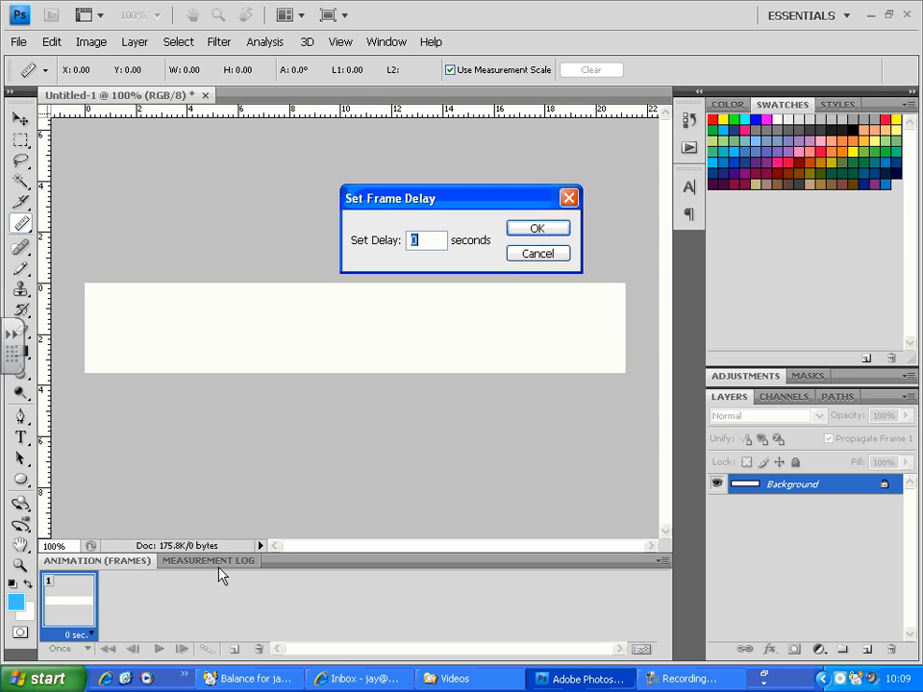
{"action": "left_click", "coordinate": [519, 255]}
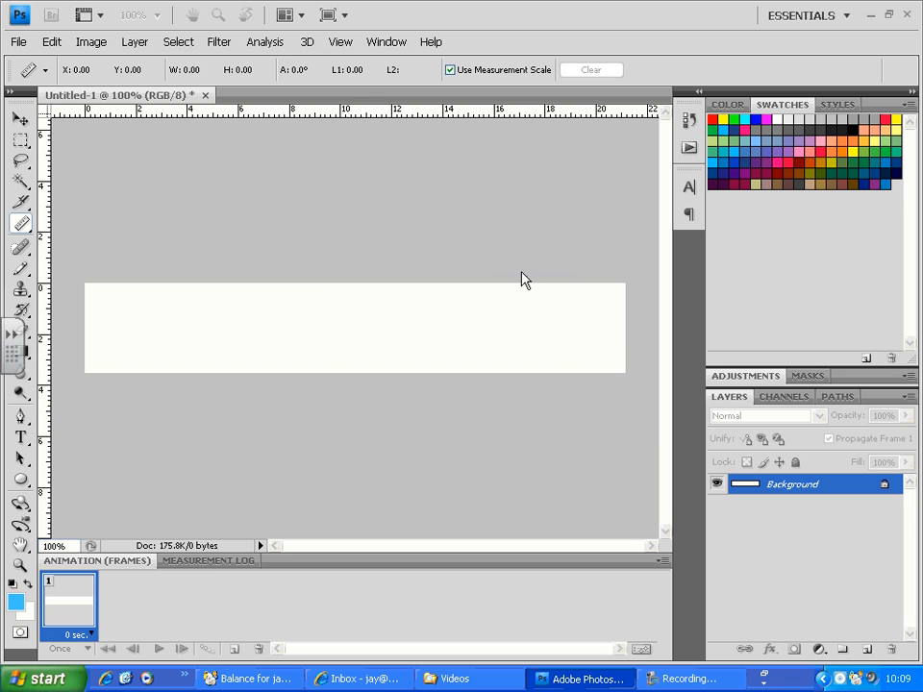
- Set the first frame's custom delay to 3 seconds and make the animation loop forever
{"action": "left_click", "coordinate": [85, 633]}
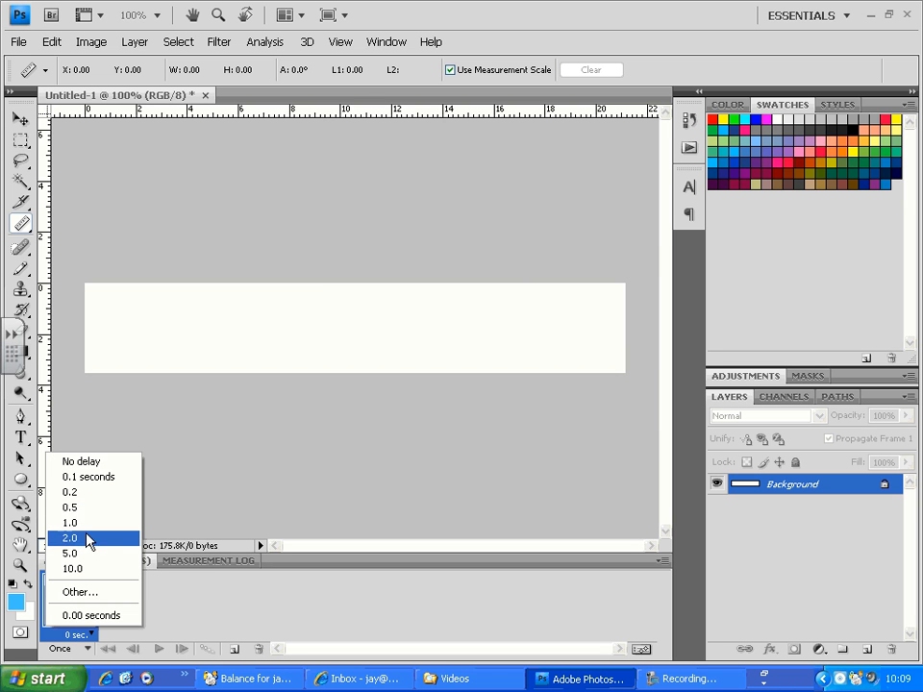
{"action": "left_click", "coordinate": [91, 593]}
{"action": "type", "text": "3"}
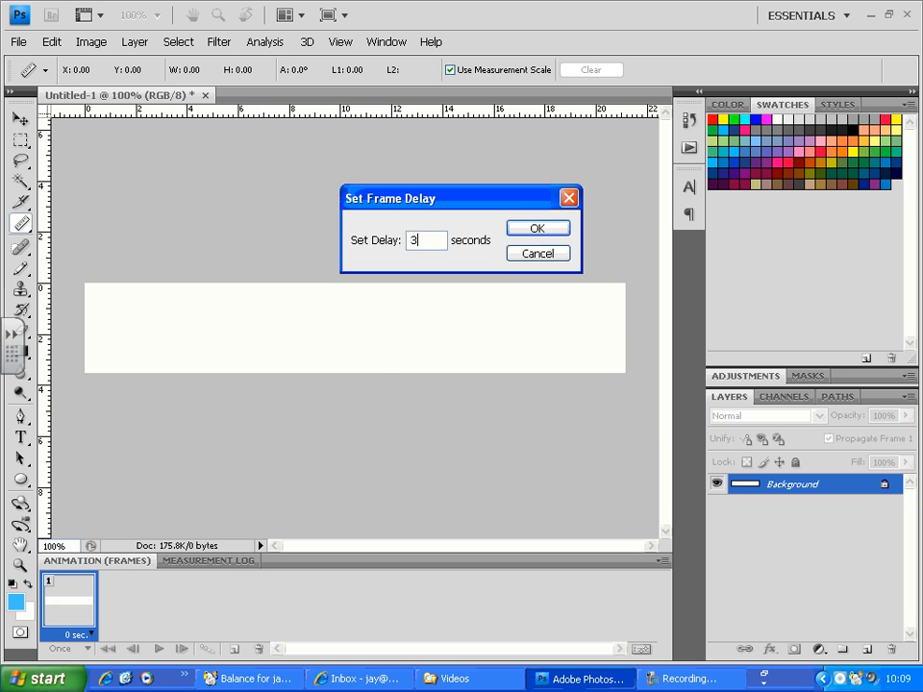
{"action": "left_click", "coordinate": [544, 234]}
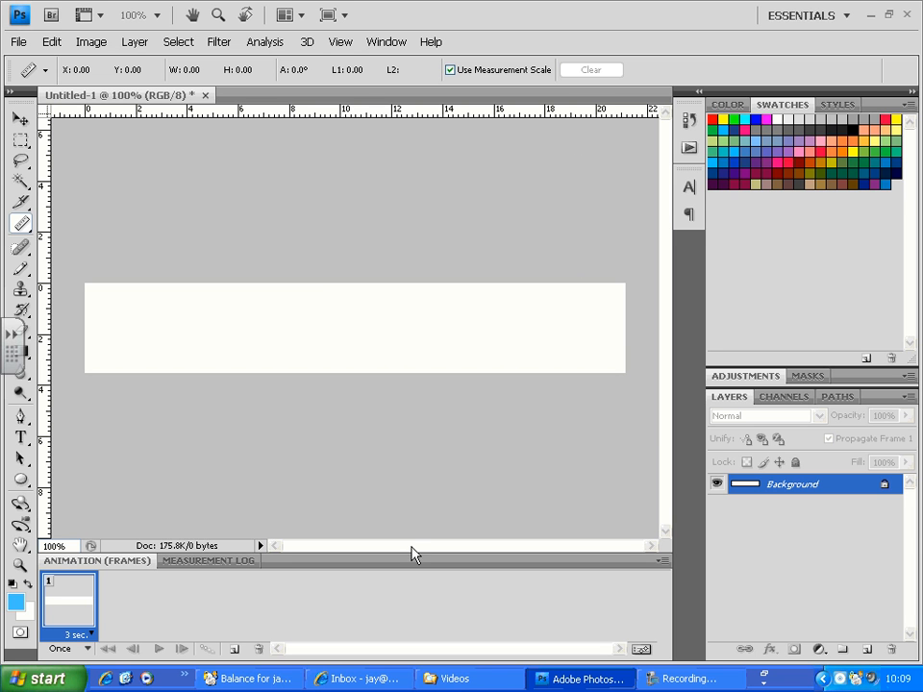
{"action": "left_click", "coordinate": [87, 649]}
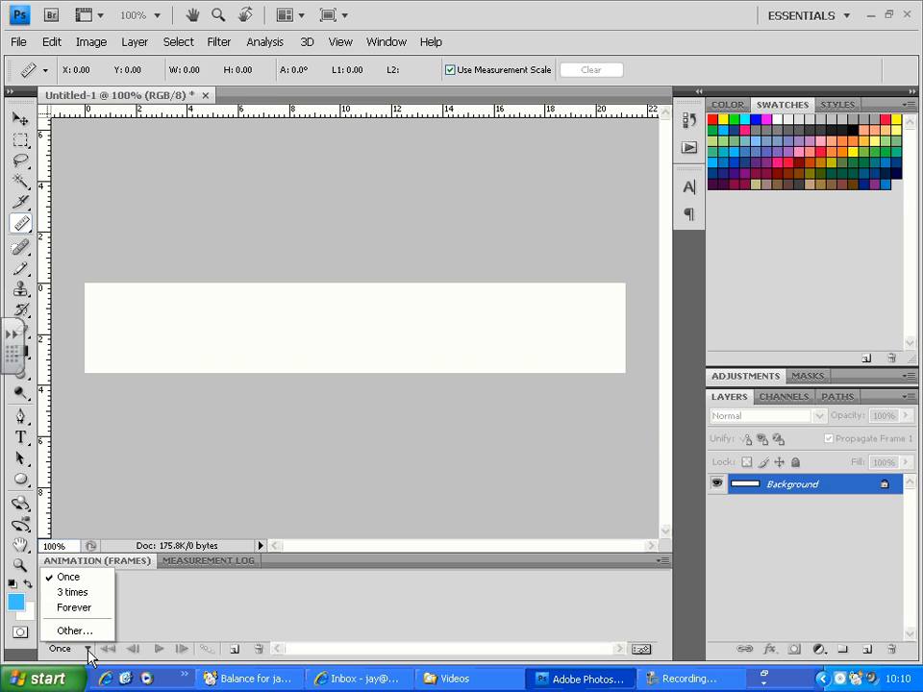
{"action": "left_click", "coordinate": [81, 607]}
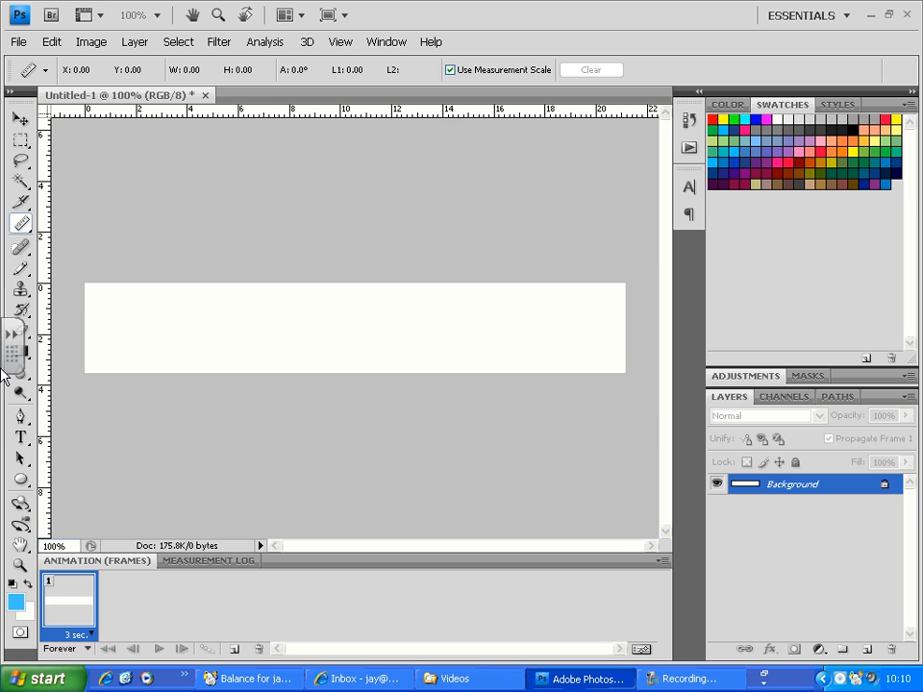
- Choose a bright red text color (H 0°, S 95%, B 95%) and fill the Background layer with it
{"action": "left_click", "coordinate": [20, 437]}
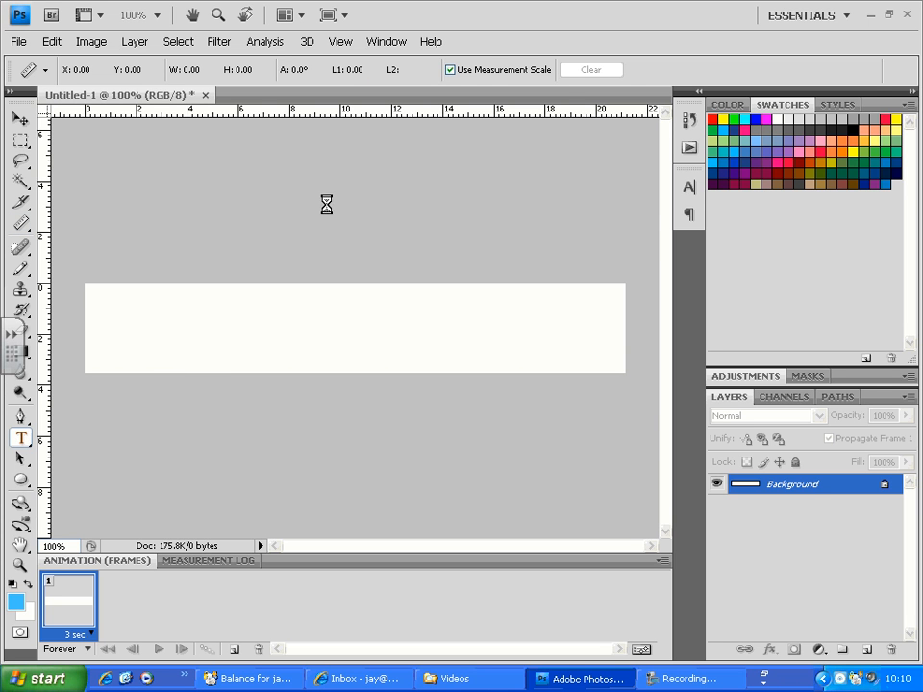
{"action": "left_click", "coordinate": [554, 71]}
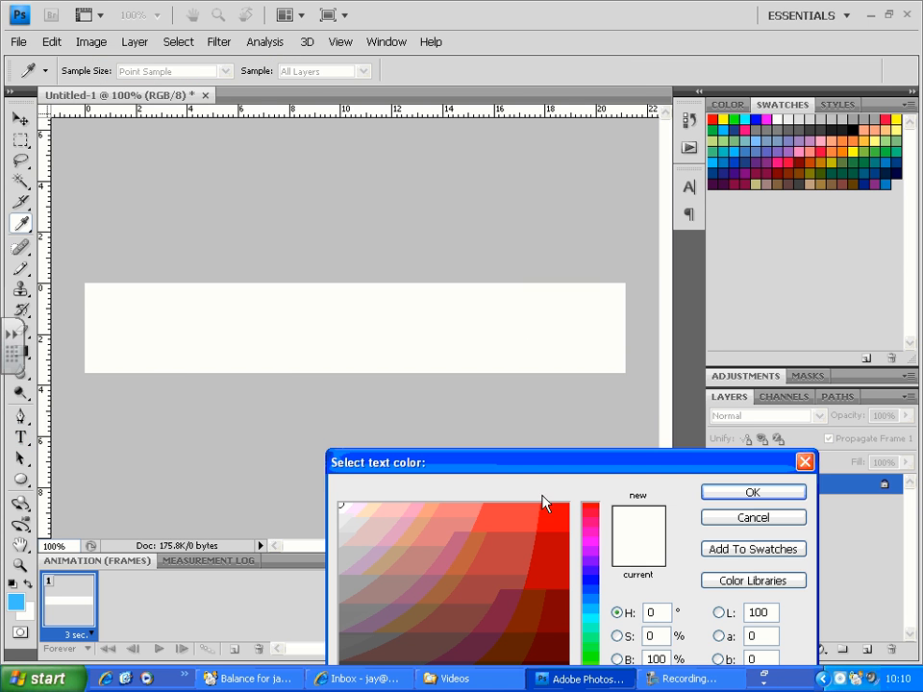
{"action": "left_click", "coordinate": [588, 592]}
{"action": "mouse_move", "coordinate": [565, 505]}
{"action": "left_mouse_down"}
{"action": "mouse_move", "coordinate": [594, 500]}
{"action": "mouse_move", "coordinate": [548, 557]}
{"action": "mouse_move", "coordinate": [557, 515]}
{"action": "left_mouse_up"}
{"action": "left_click", "coordinate": [590, 505]}
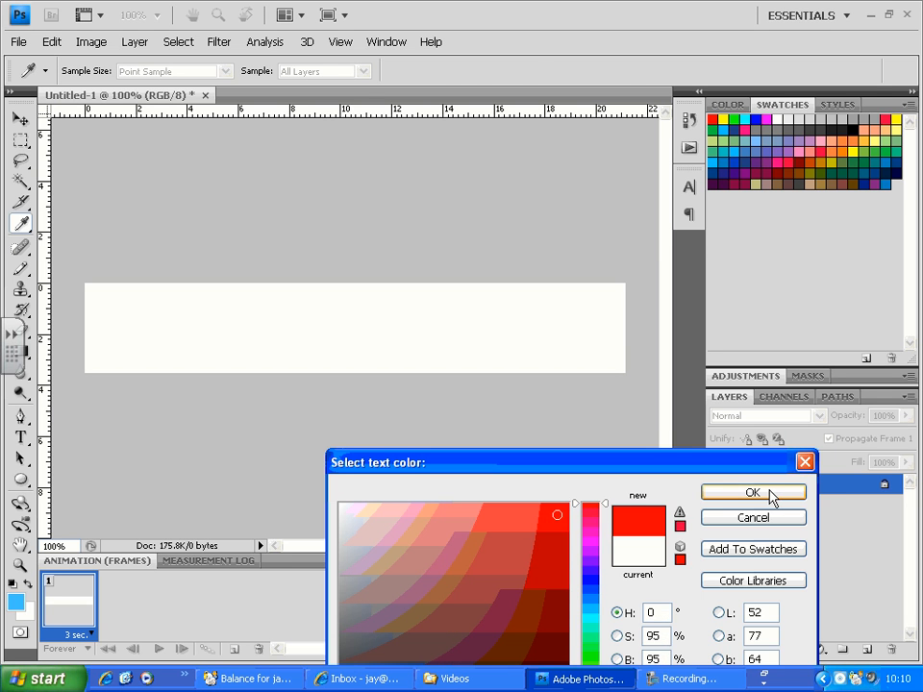
{"action": "left_click", "coordinate": [786, 493]}
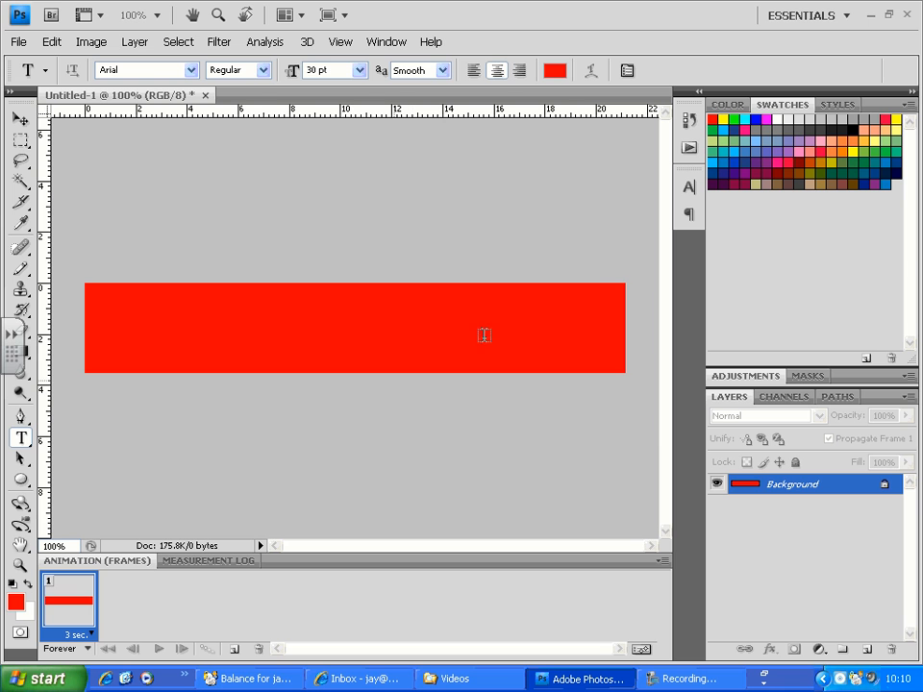
- Set the Type tool's text color to white
{"action": "left_click", "coordinate": [554, 70]}
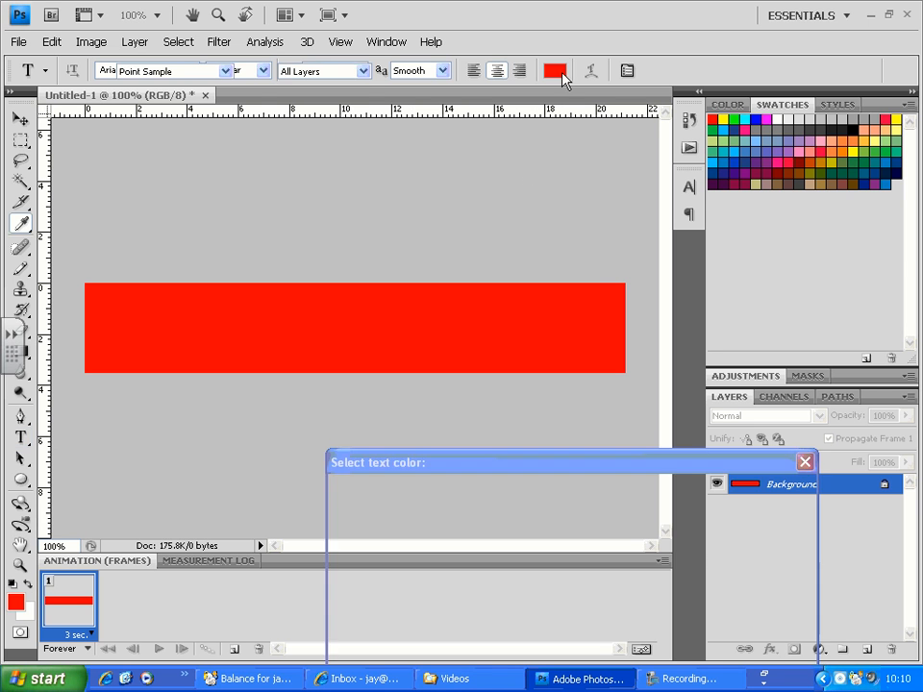
{"action": "left_click_drag", "start_coordinate": [392, 505], "coordinate": [223, 477]}
{"action": "left_click", "coordinate": [739, 489]}
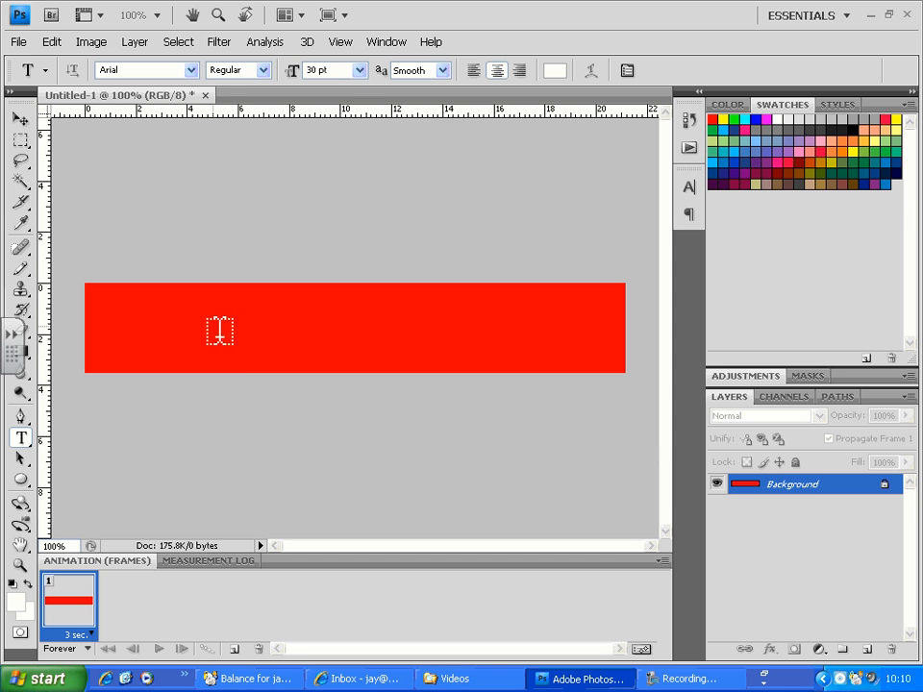
- Add the white text "learn IT, ESOL and Office Courses" and center it on the red banner
{"action": "left_click", "coordinate": [320, 329]}
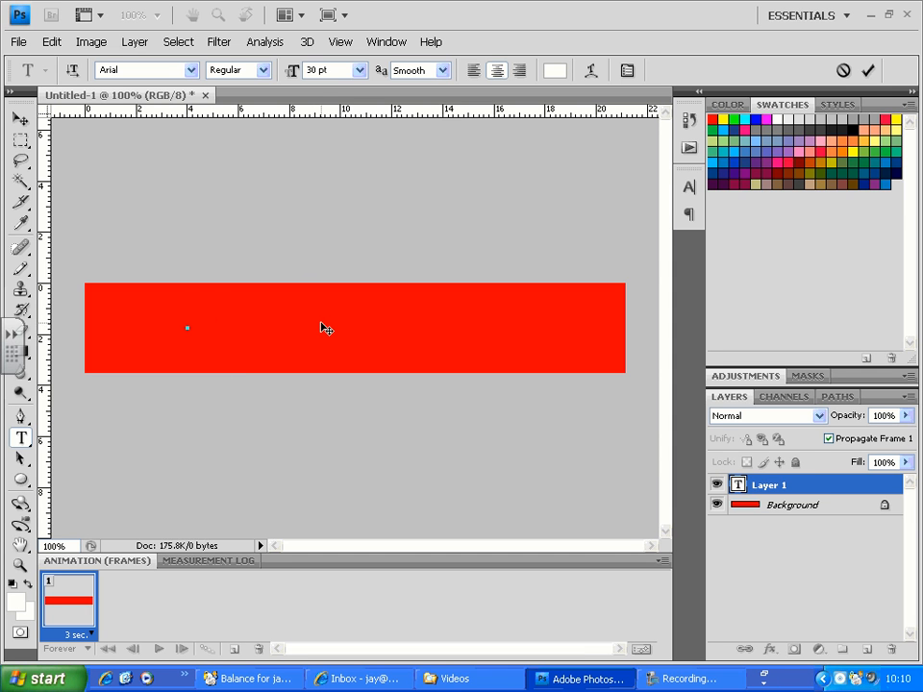
{"action": "type", "text": "learn"}
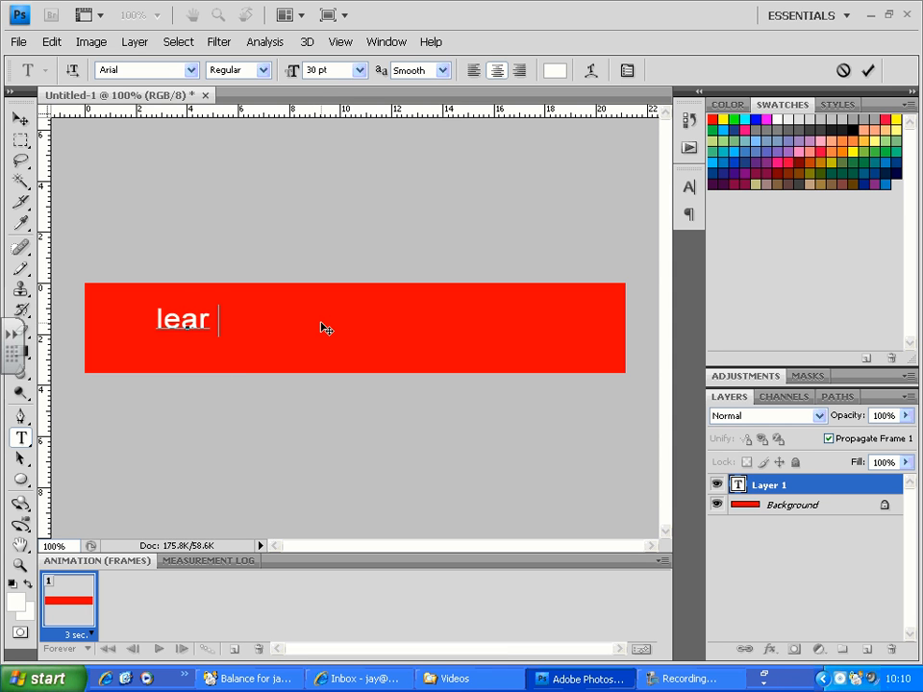
{"action": "key", "text": "BackSpace"}
{"action": "type", "text": "n IT"}
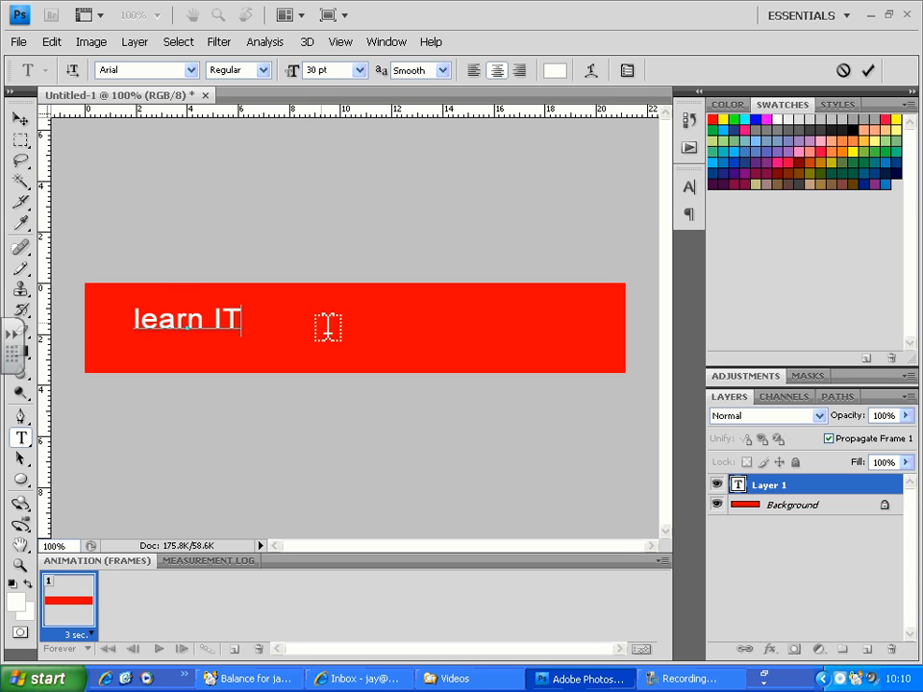
{"action": "type", "text": ", ESOL"}
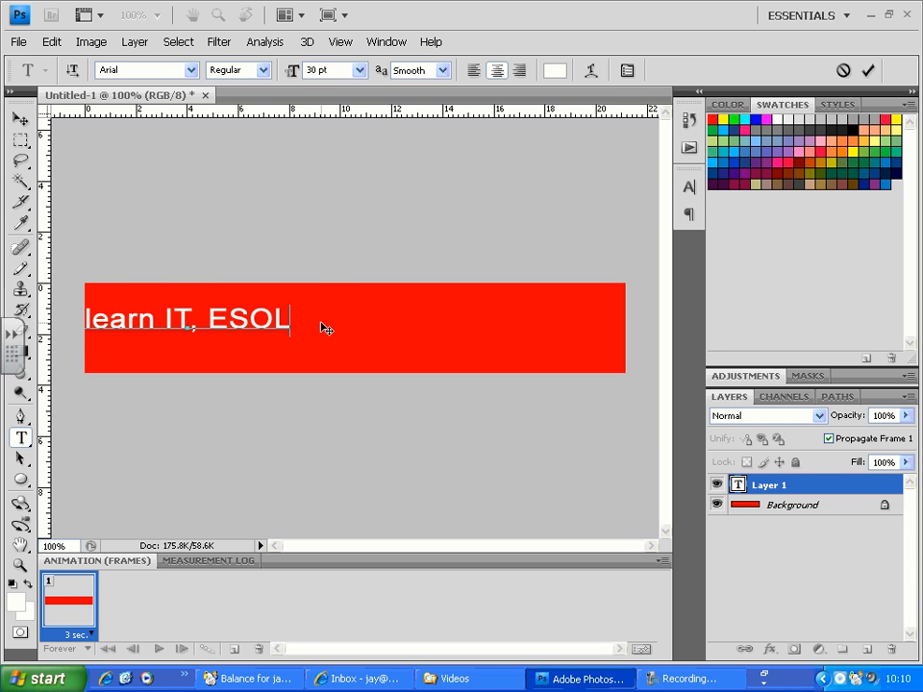
{"action": "type", "text": " and Off"}
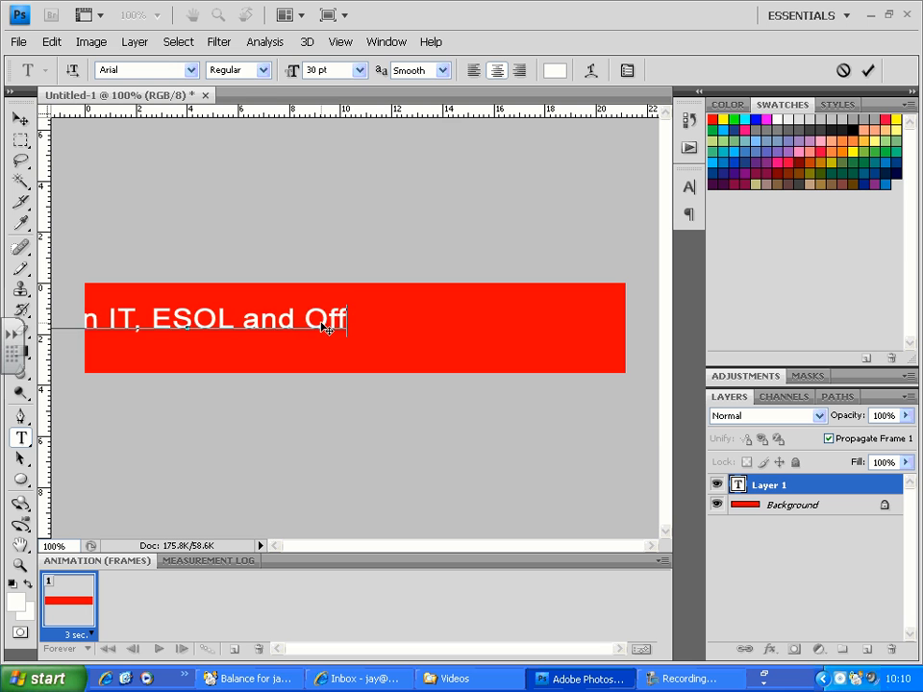
{"action": "type", "text": "ice Courses"}
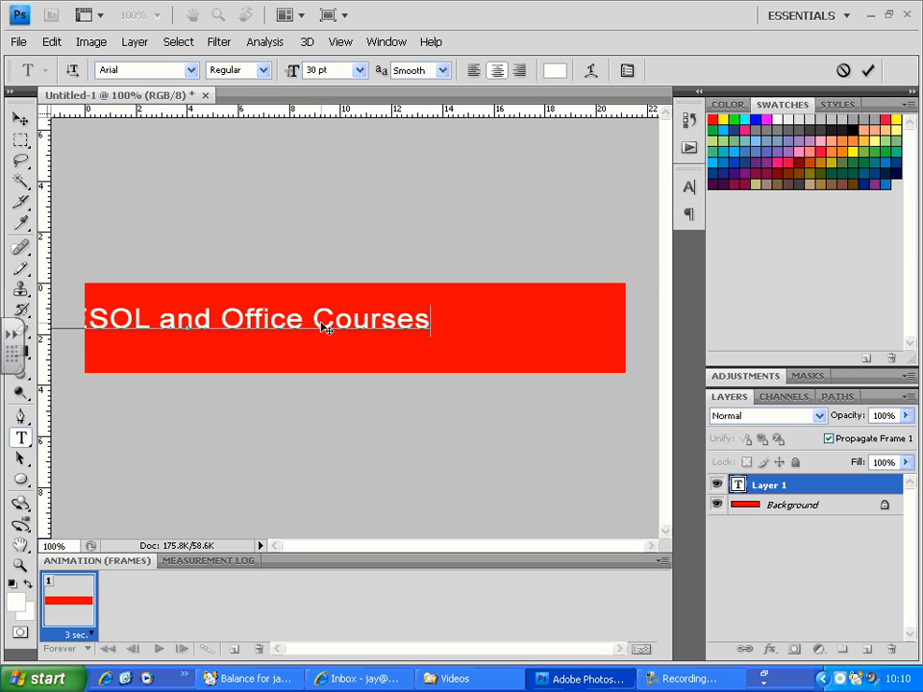
{"action": "left_click_drag", "start_coordinate": [436, 356], "coordinate": [448, 360]}
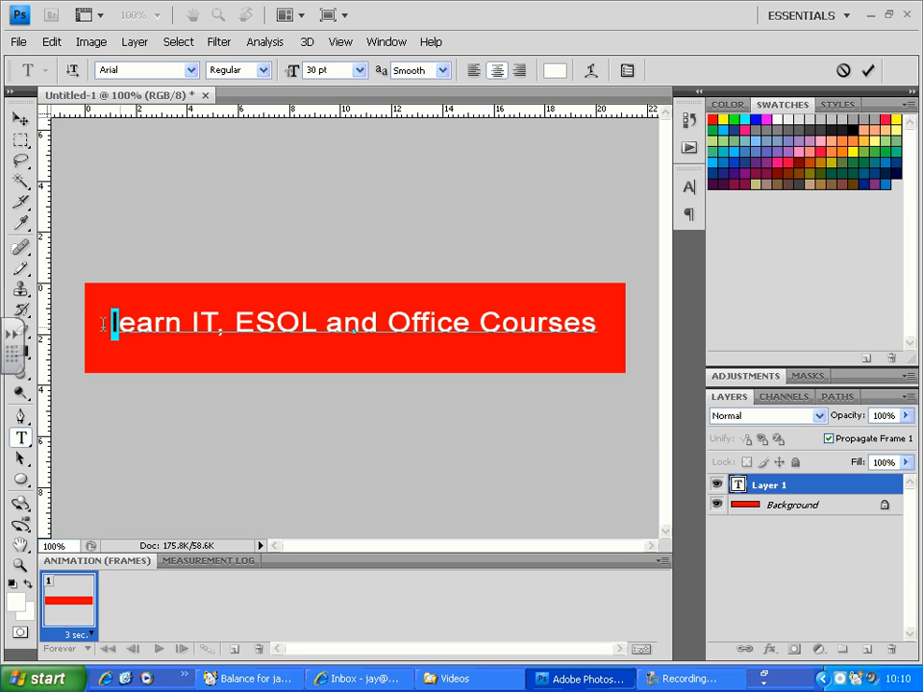
- Capitalize the first letter of the banner text so it starts with "Learn", and commit the edit
{"action": "left_click_drag", "start_coordinate": [108, 325], "coordinate": [119, 325]}
{"action": "type", "text": "L"}
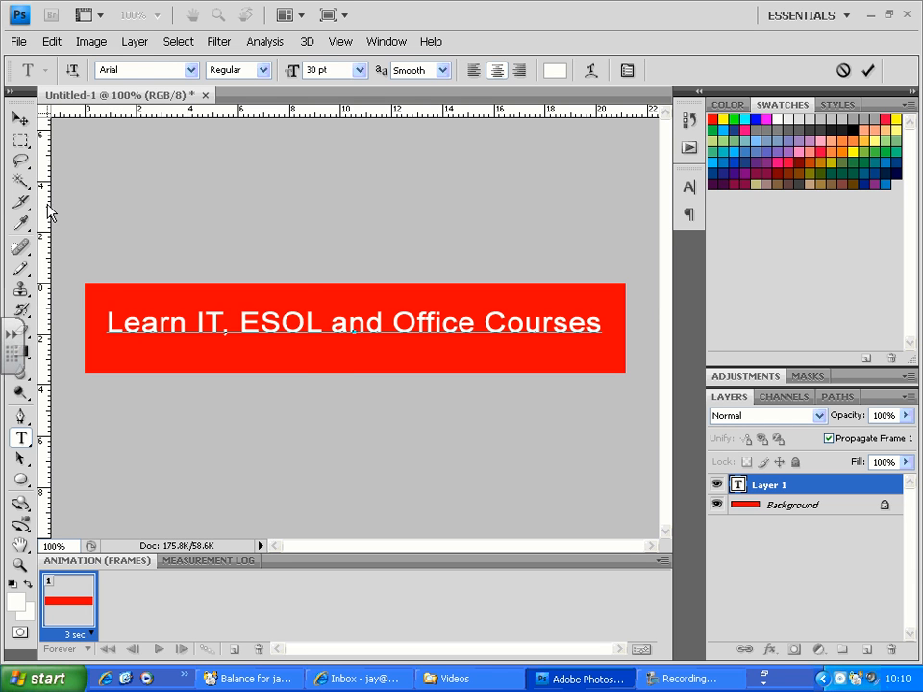
{"action": "left_click", "coordinate": [20, 118]}
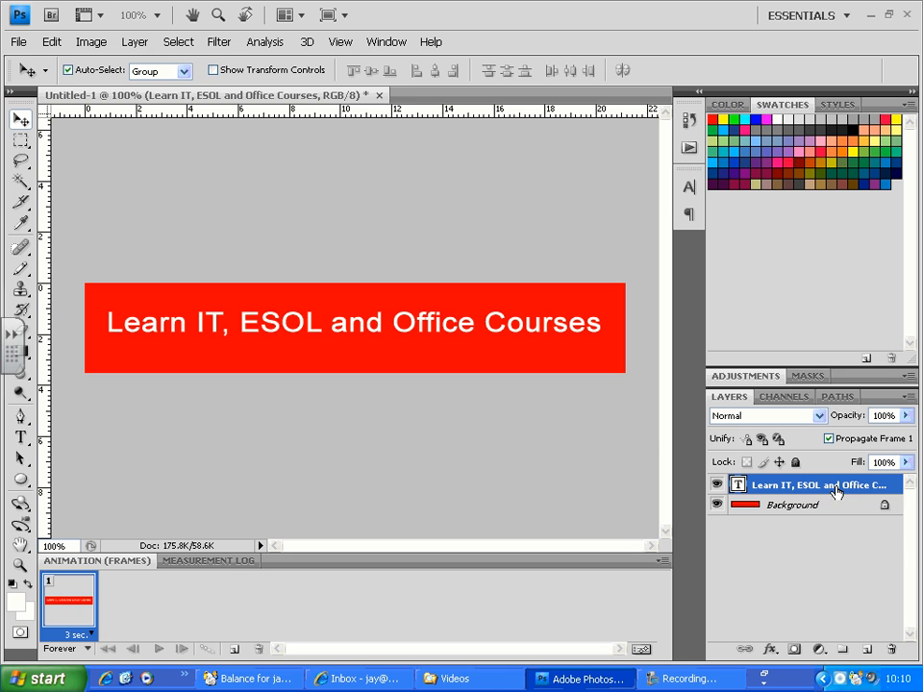
- Duplicate the course text layer with the original hidden, and replace the copy's text with "for more info" above "visit elatt.org.uk"
{"action": "key", "text": "ctrl+j"}
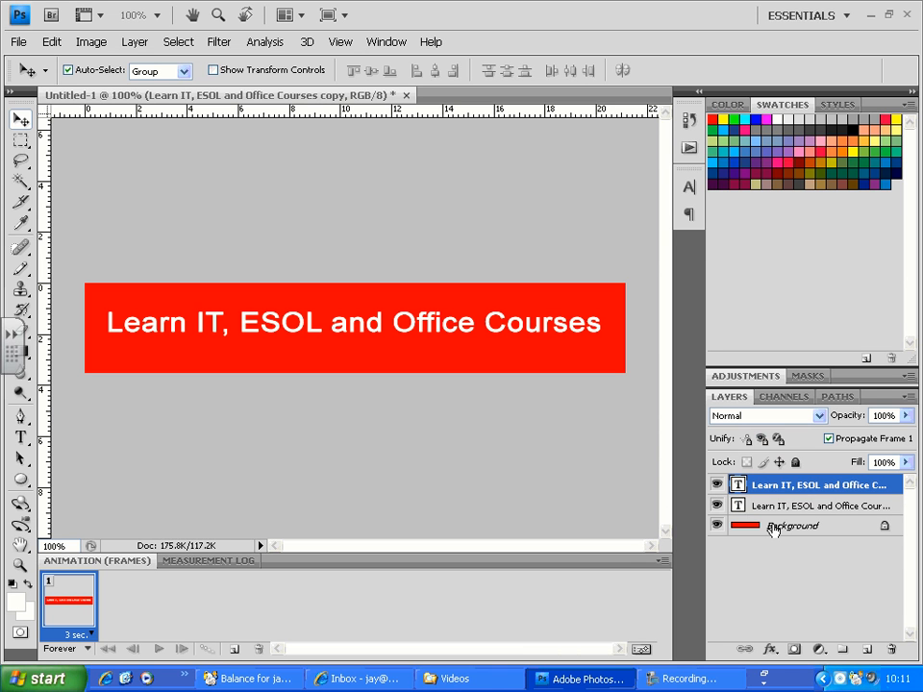
{"action": "left_click", "coordinate": [716, 506]}
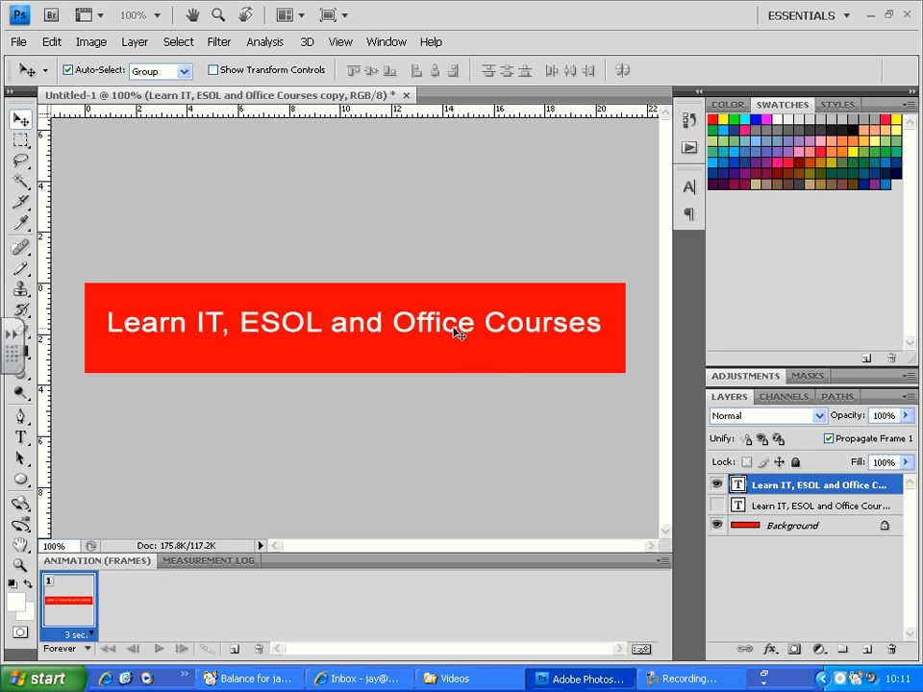
{"action": "key", "text": "t"}
{"action": "left_click", "coordinate": [394, 323]}
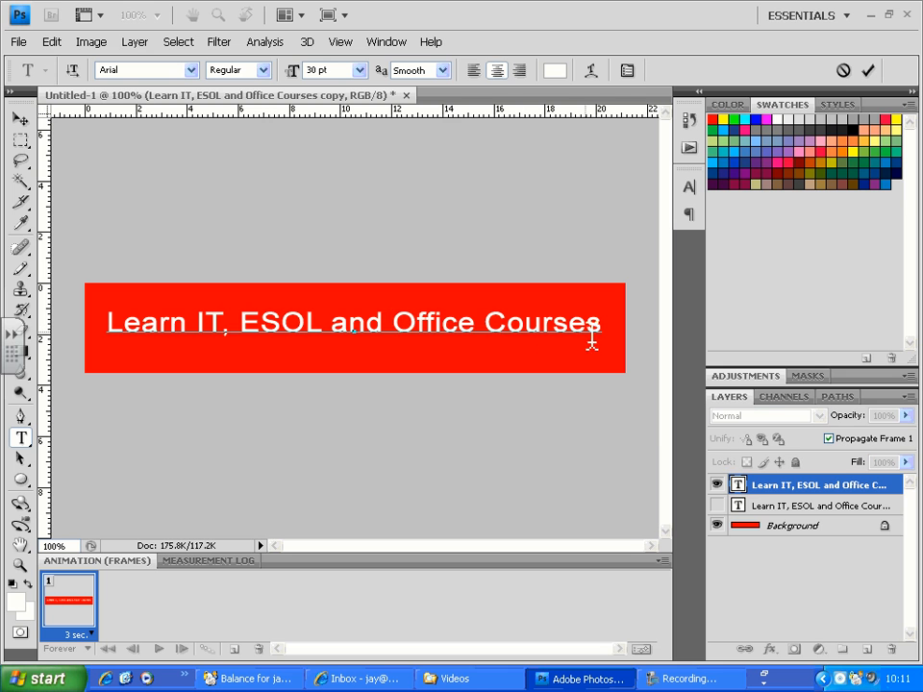
{"action": "left_click_drag", "start_coordinate": [603, 323], "coordinate": [92, 328]}
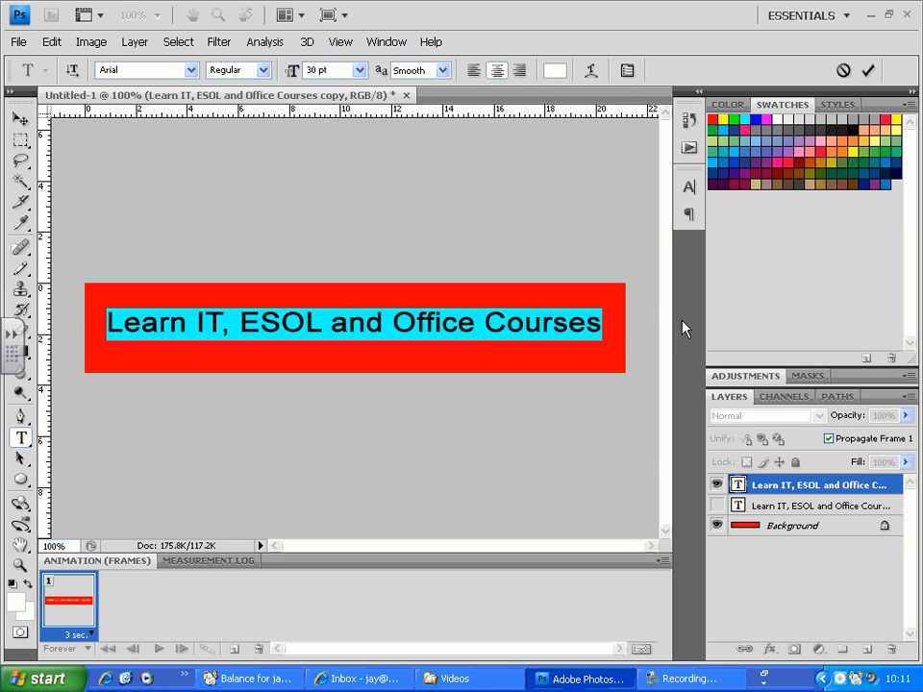
{"action": "type", "text": "Visi"}
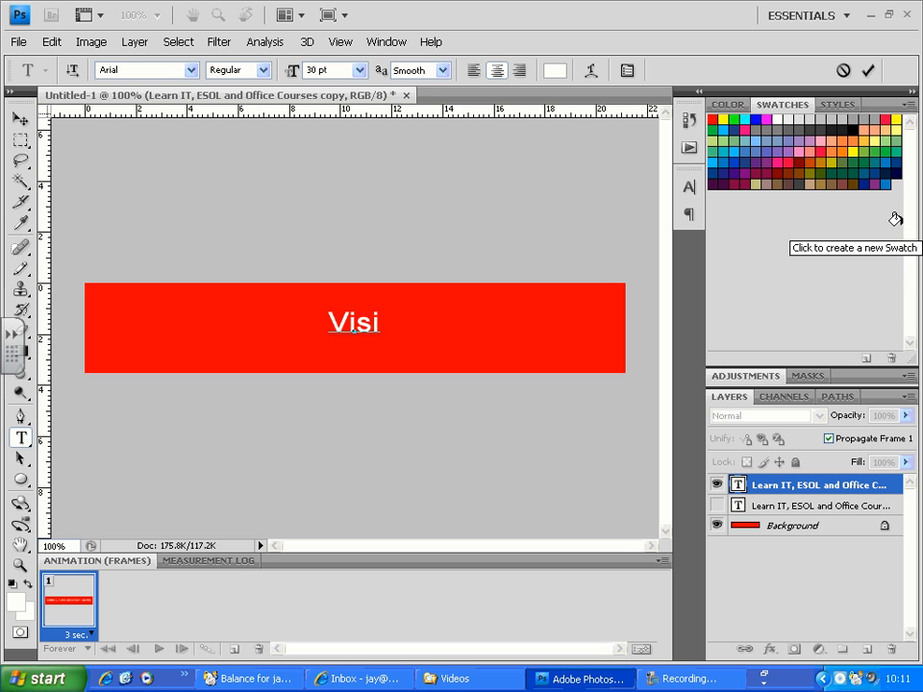
{"action": "double_click", "coordinate": [354, 328]}
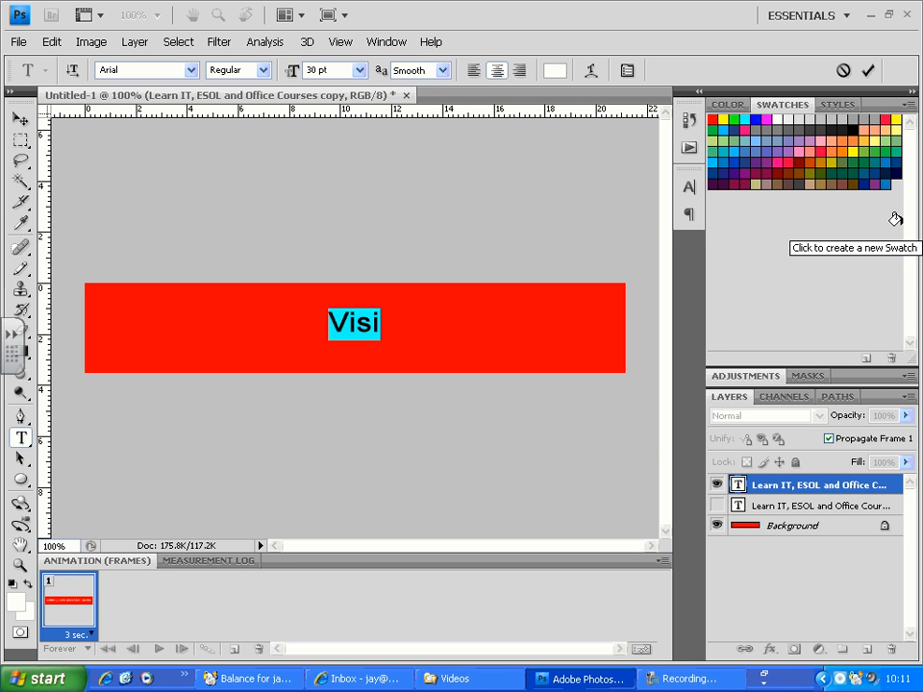
{"action": "type", "text": "for more "}
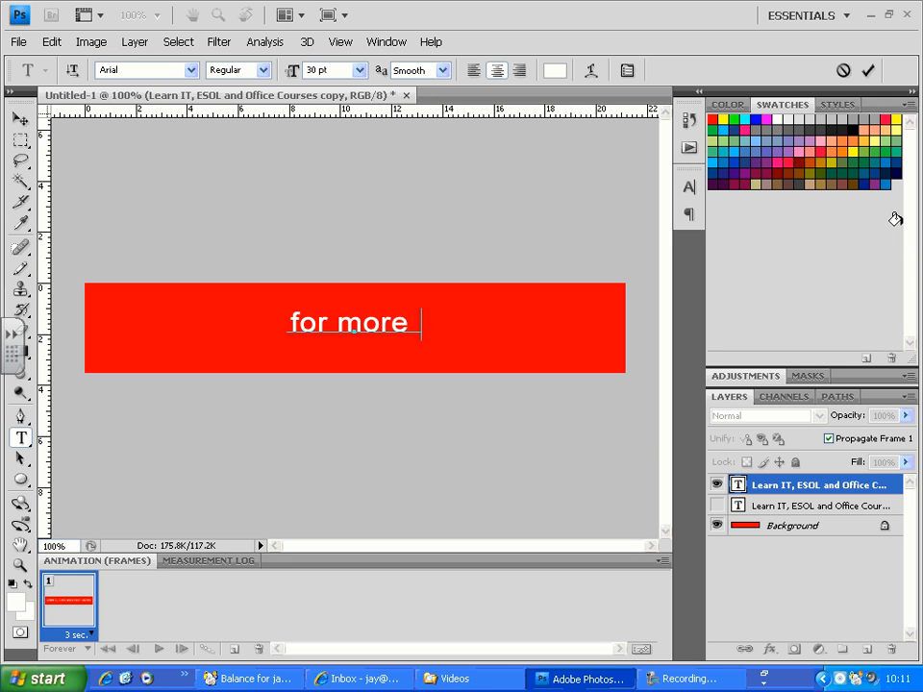
{"action": "type", "text": "info"}
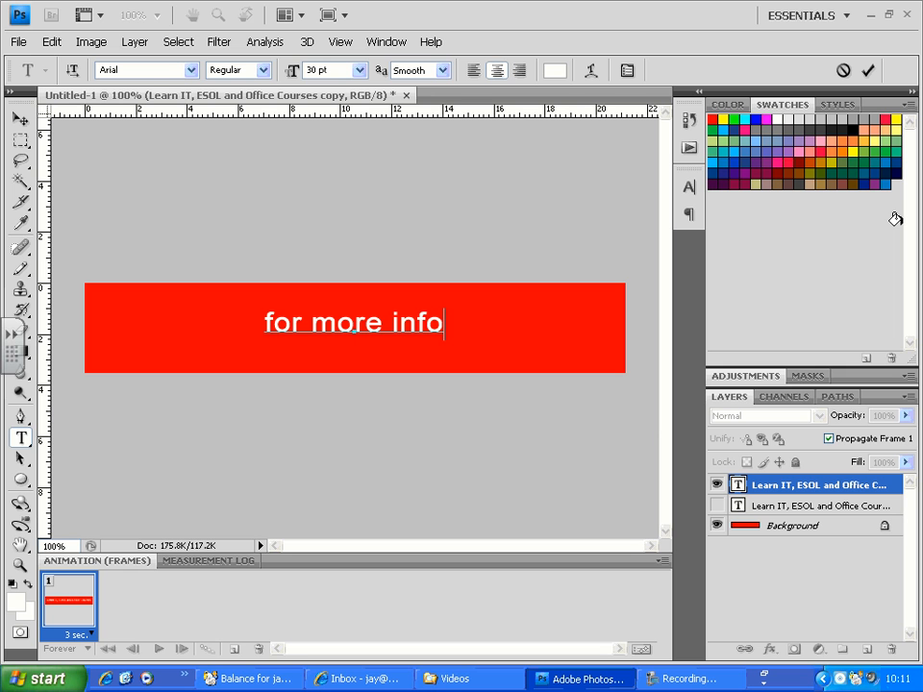
{"action": "key", "text": "Return"}
{"action": "type", "text": "visi"}
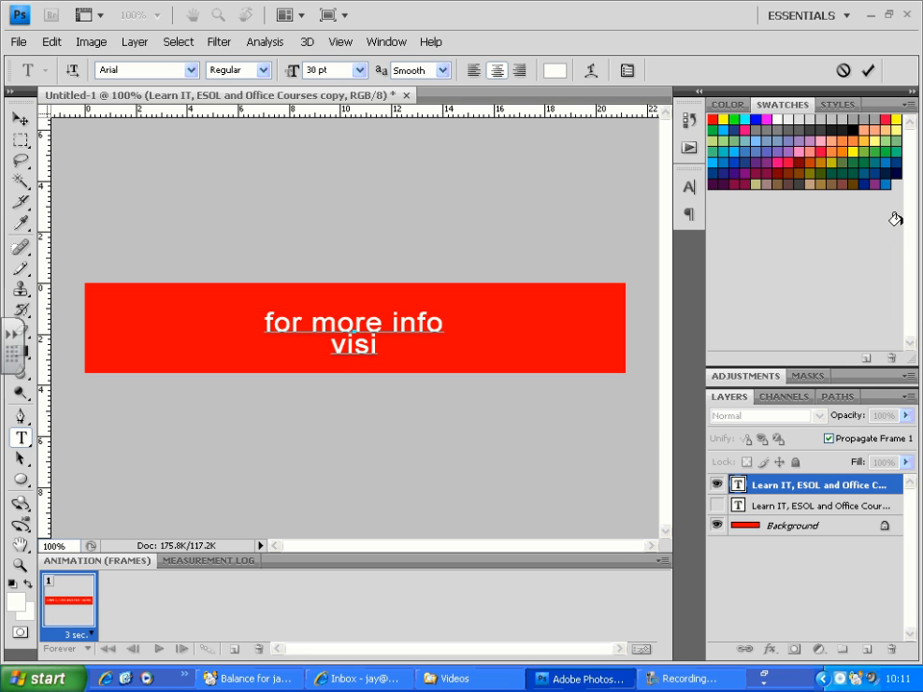
{"action": "type", "text": "t elat"}
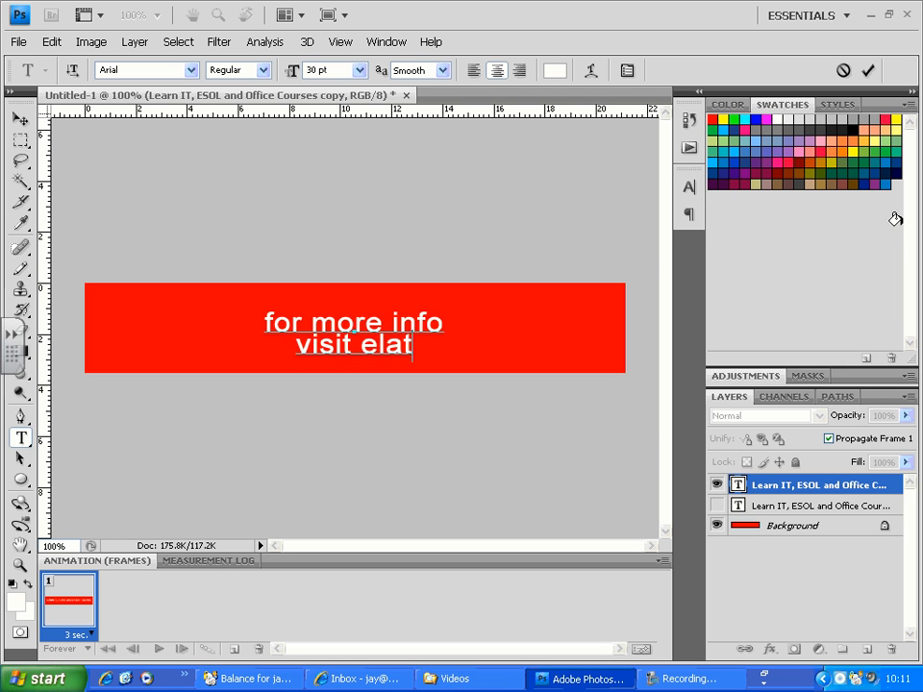
{"action": "type", "text": "t.org.uk"}
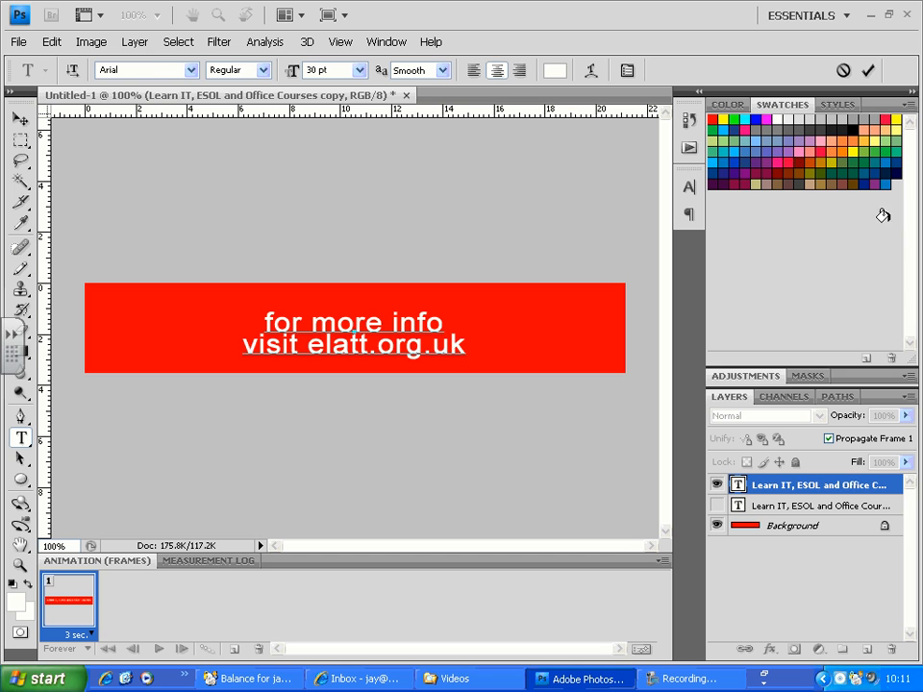
{"action": "left_click", "coordinate": [19, 119]}
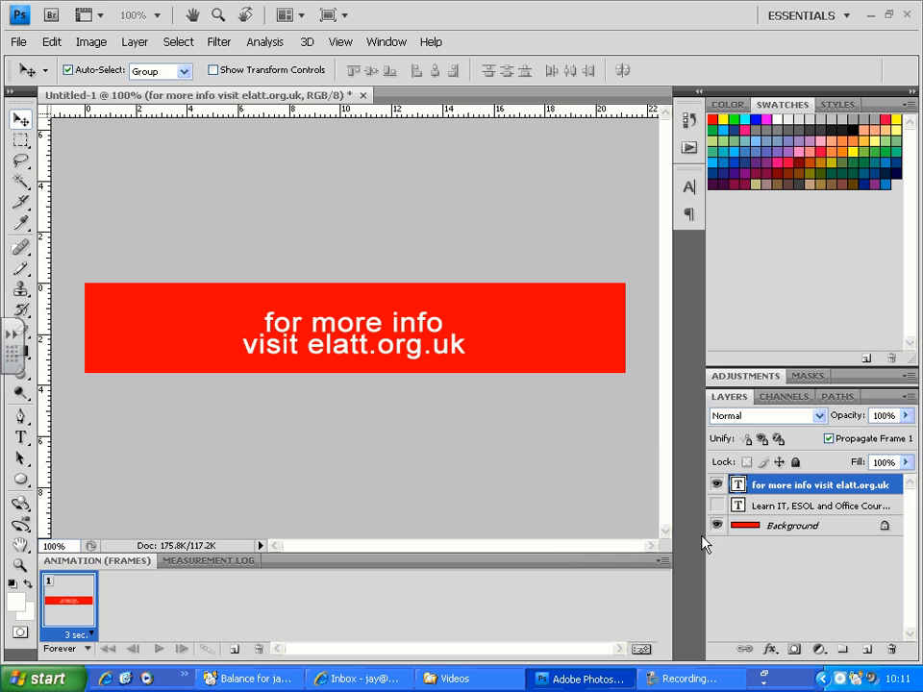
- Check each of the two text messages alone over the background by switching their layers' visibility
{"action": "left_click", "coordinate": [715, 484]}
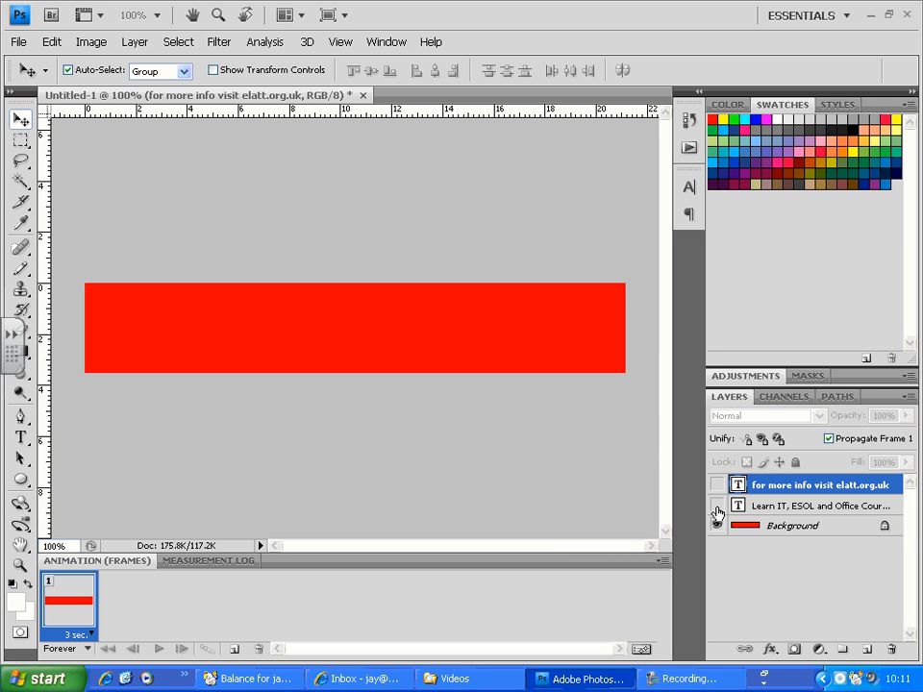
{"action": "left_click", "coordinate": [716, 506]}
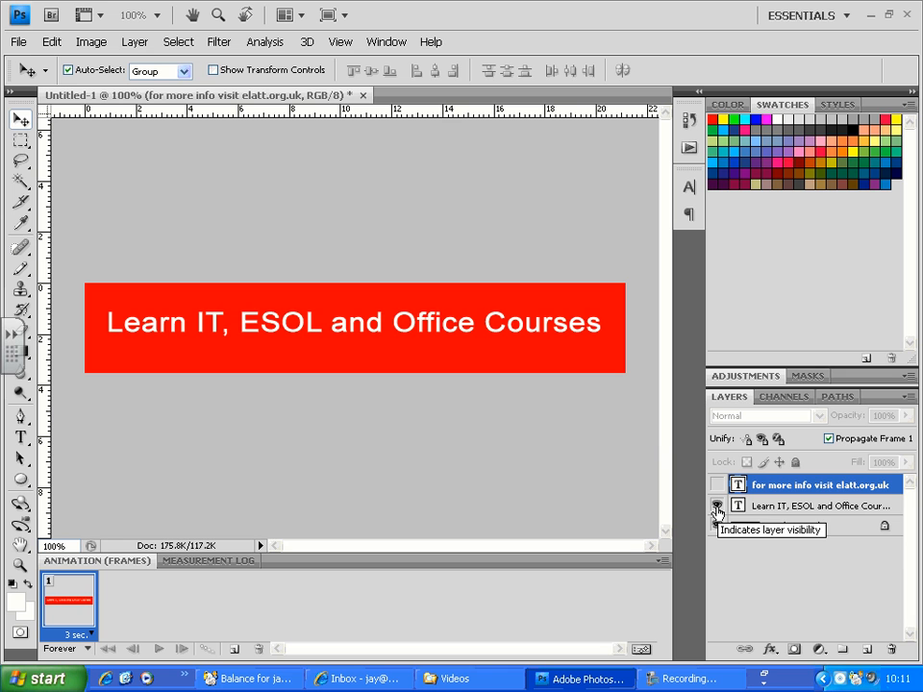
{"action": "left_click", "coordinate": [716, 509]}
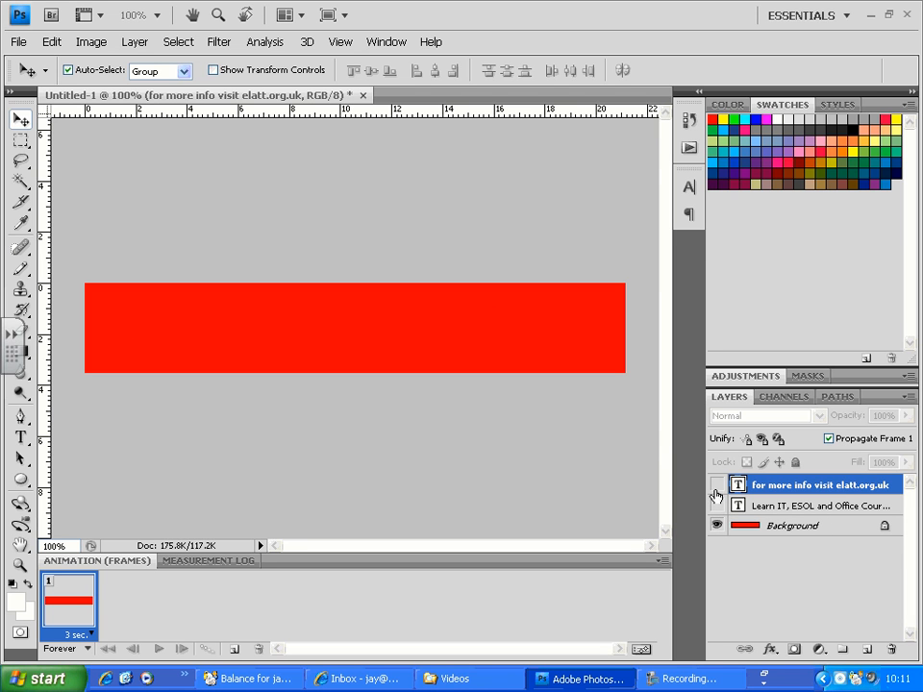
{"action": "left_click", "coordinate": [715, 487]}
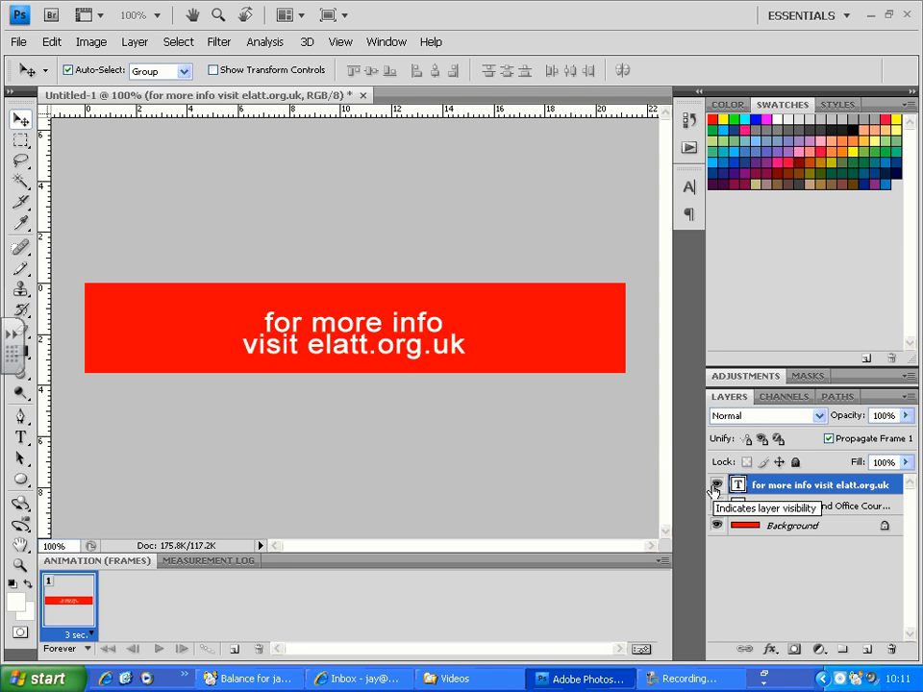
- Duplicate the website text layer with the original hidden, and replace the copy's text with "Call Now" above the contact phone number
{"action": "key", "text": "ctrl+j"}
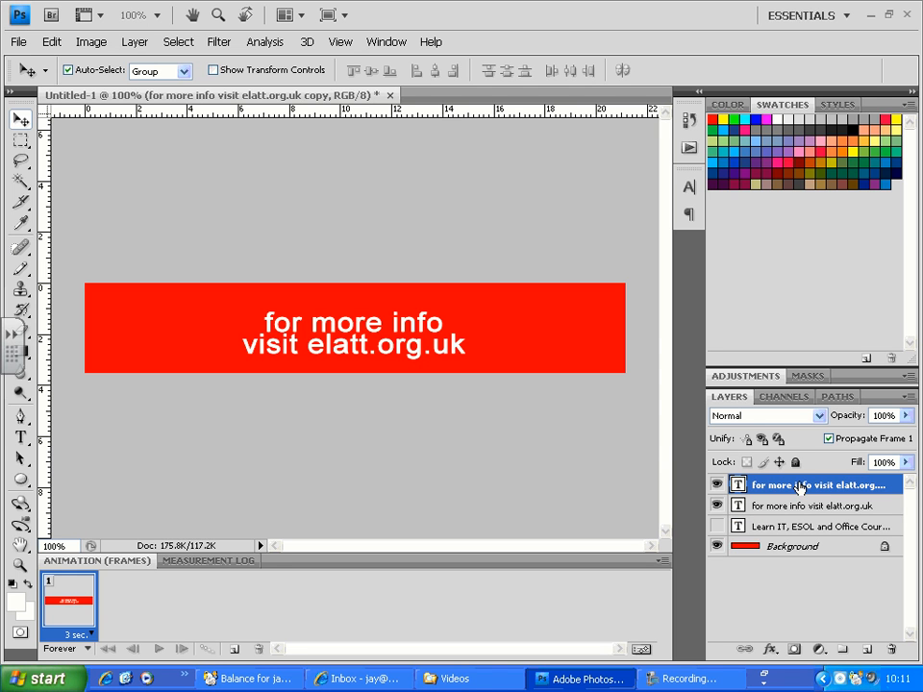
{"action": "left_click", "coordinate": [716, 505]}
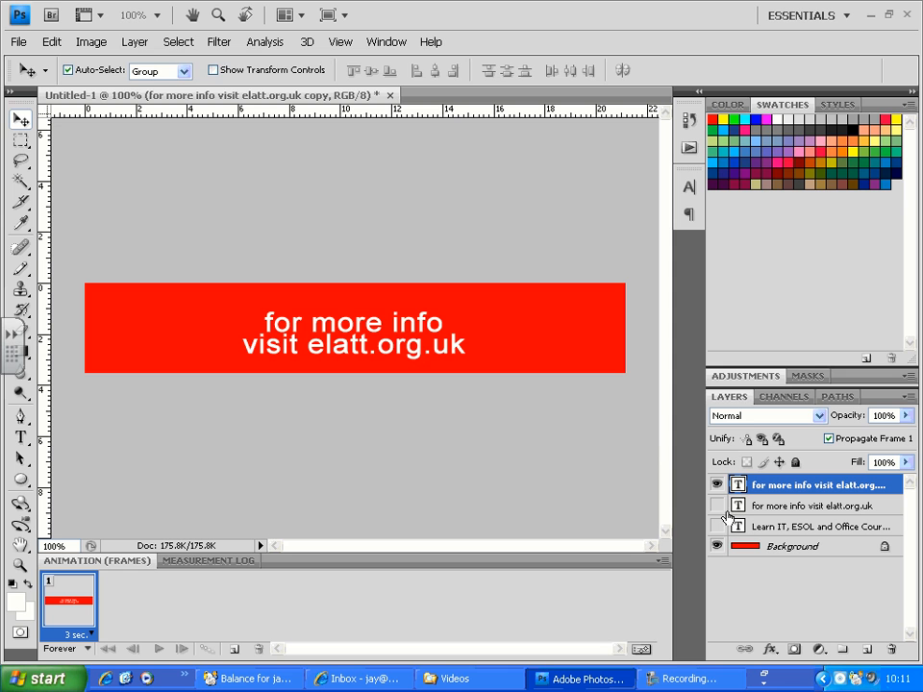
{"action": "key", "text": "t"}
{"action": "left_click", "coordinate": [276, 338]}
{"action": "left_click_drag", "start_coordinate": [266, 323], "coordinate": [458, 320]}
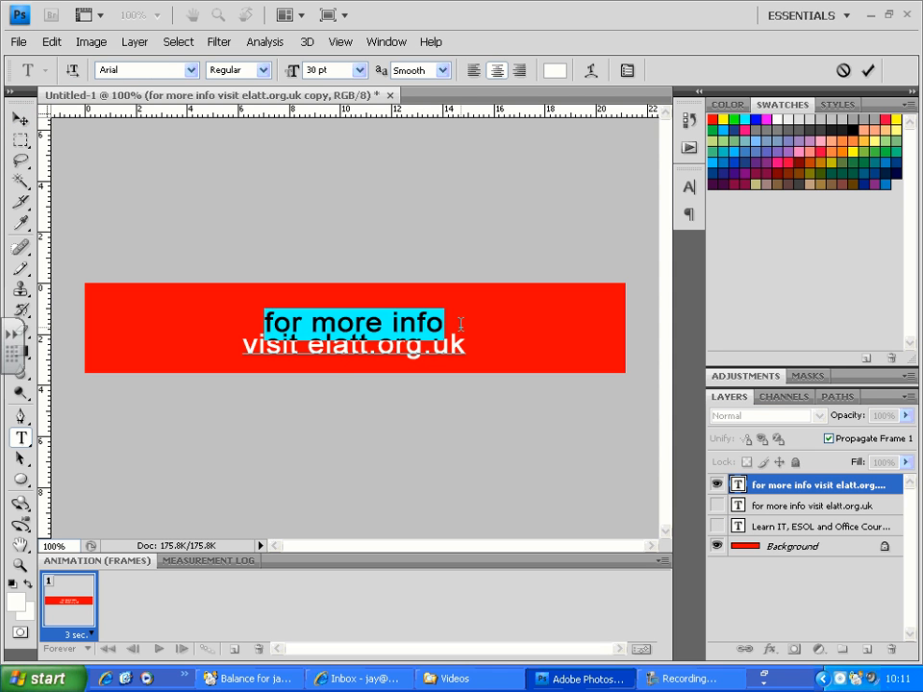
{"action": "type", "text": "Call"}
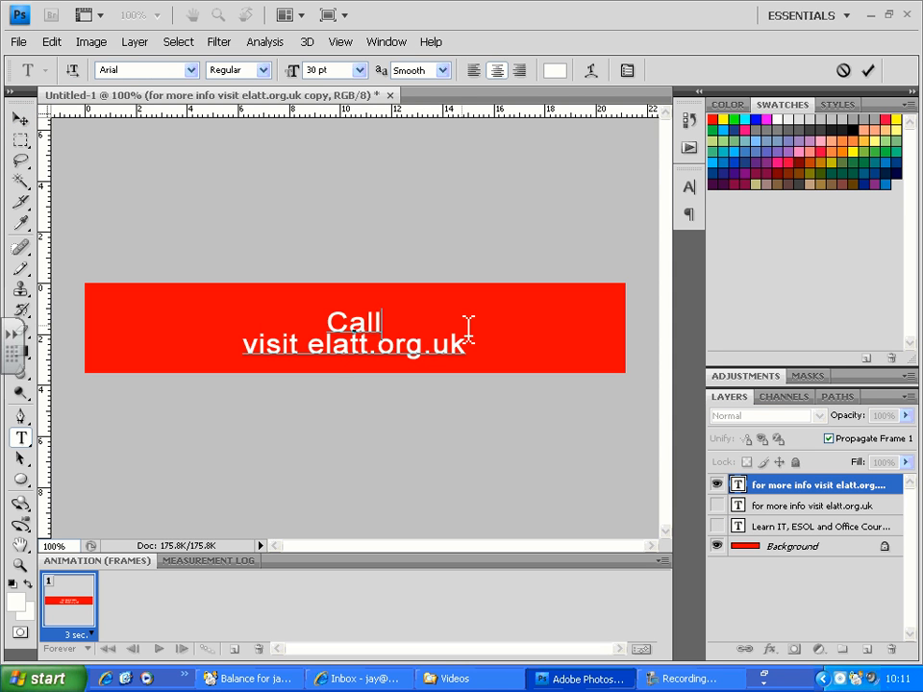
{"action": "type", "text": " Now"}
{"action": "left_click_drag", "start_coordinate": [474, 346], "coordinate": [203, 346]}
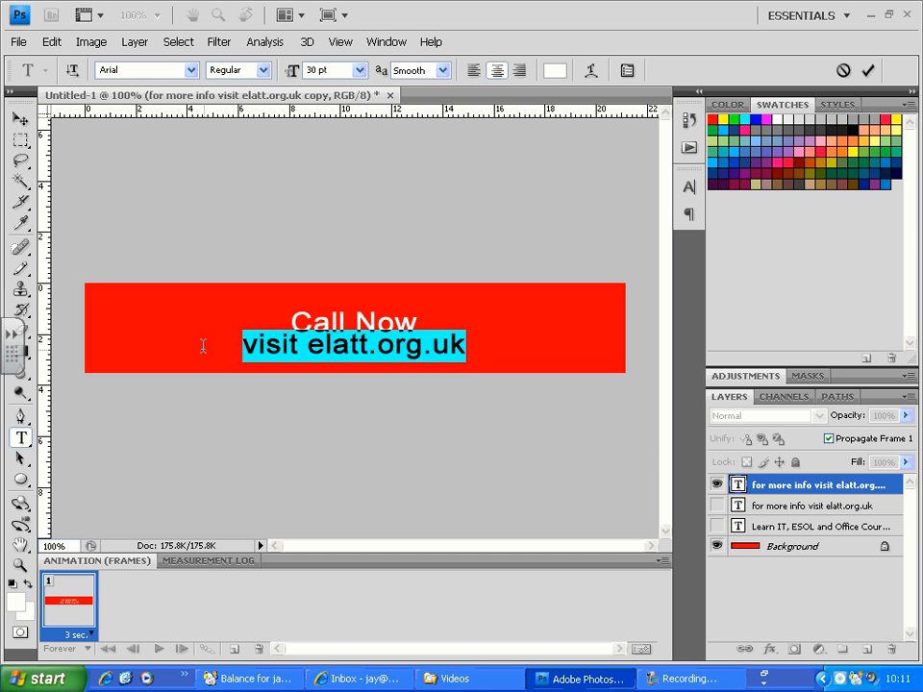
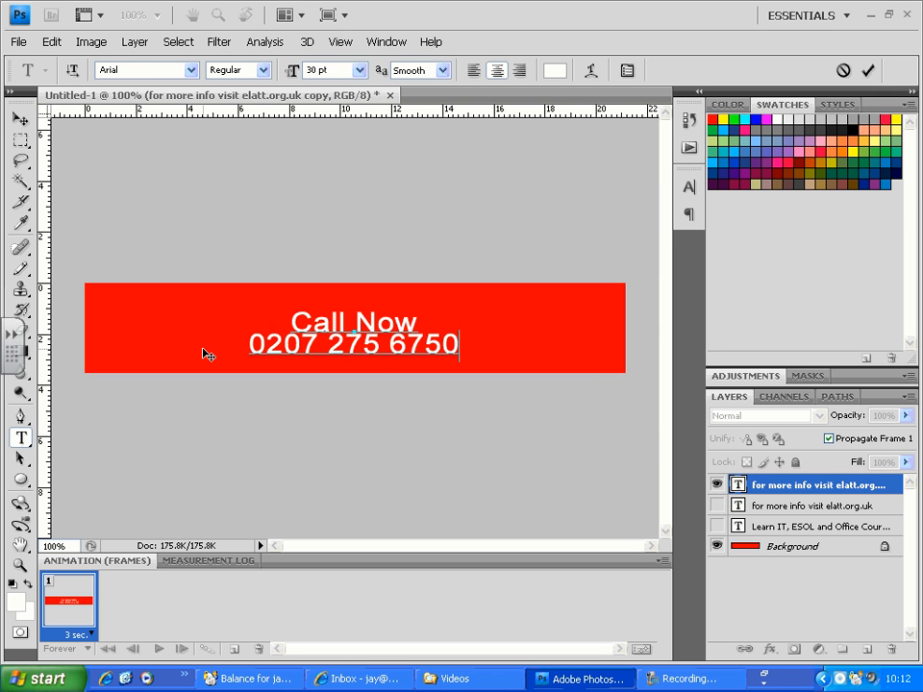
{"action": "left_click", "coordinate": [19, 117]}
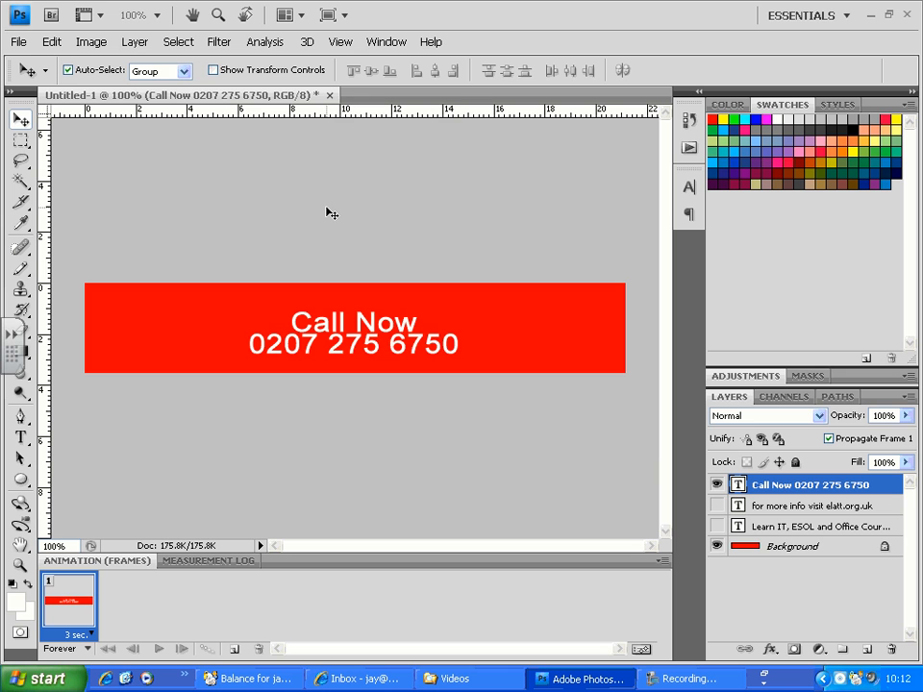
- Hide the "Call Now" layer and show the "Learn IT, ESOL and Office Courses" layer in the first frame
{"action": "left_click", "coordinate": [716, 485]}
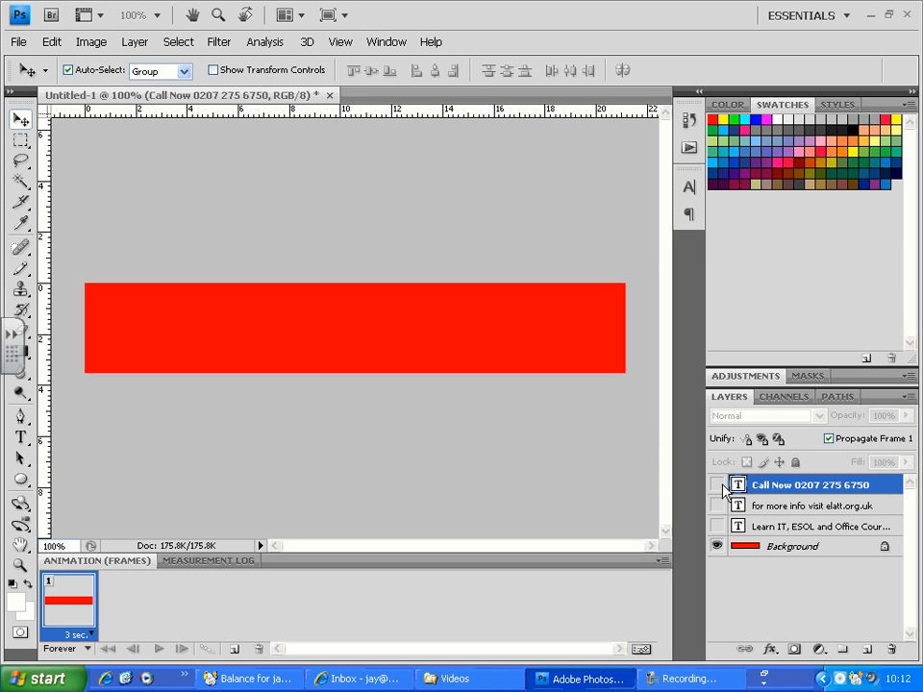
{"action": "left_click", "coordinate": [716, 526]}
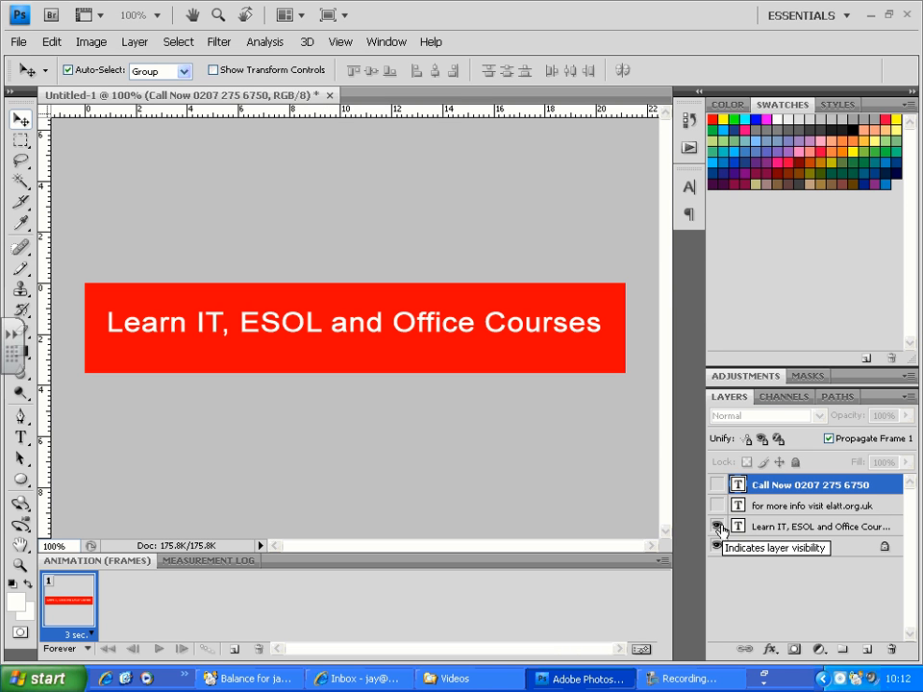
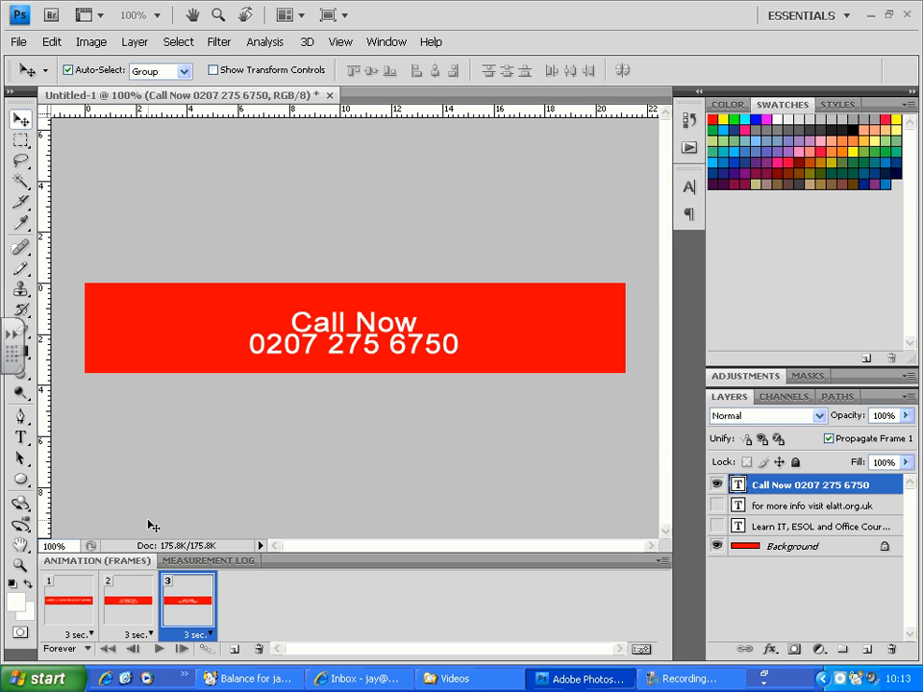
- Review the three animation frames one by one, play the looping banner animation and stop it
{"action": "left_click", "coordinate": [70, 607]}
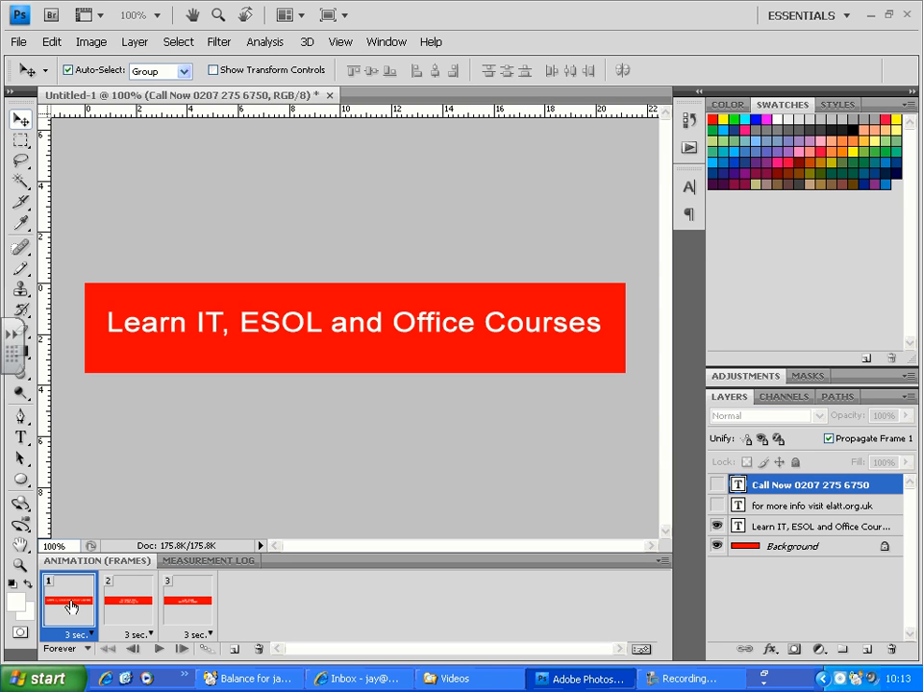
{"action": "left_click", "coordinate": [133, 605]}
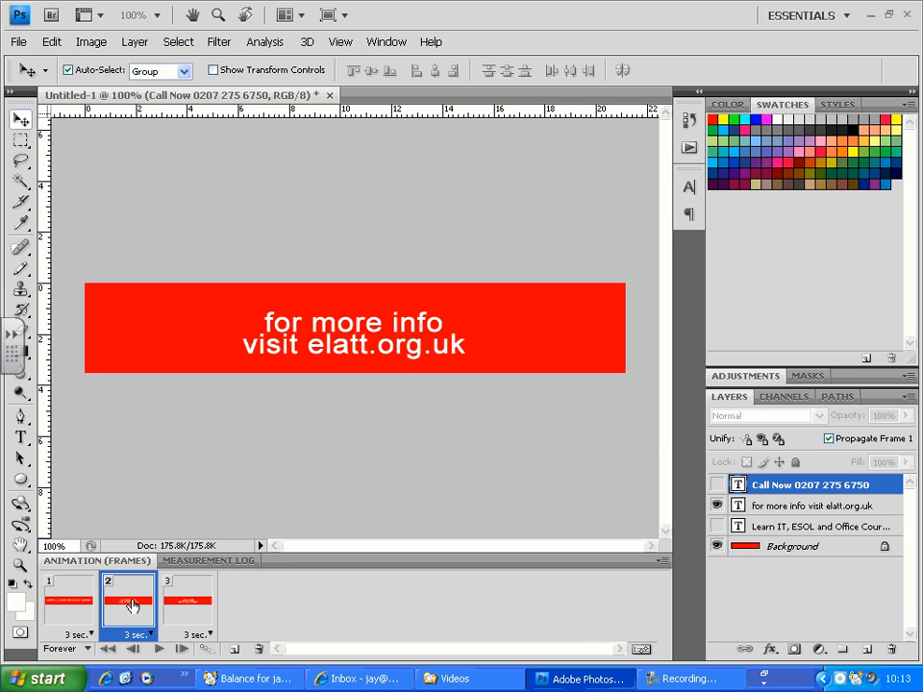
{"action": "left_click", "coordinate": [192, 610]}
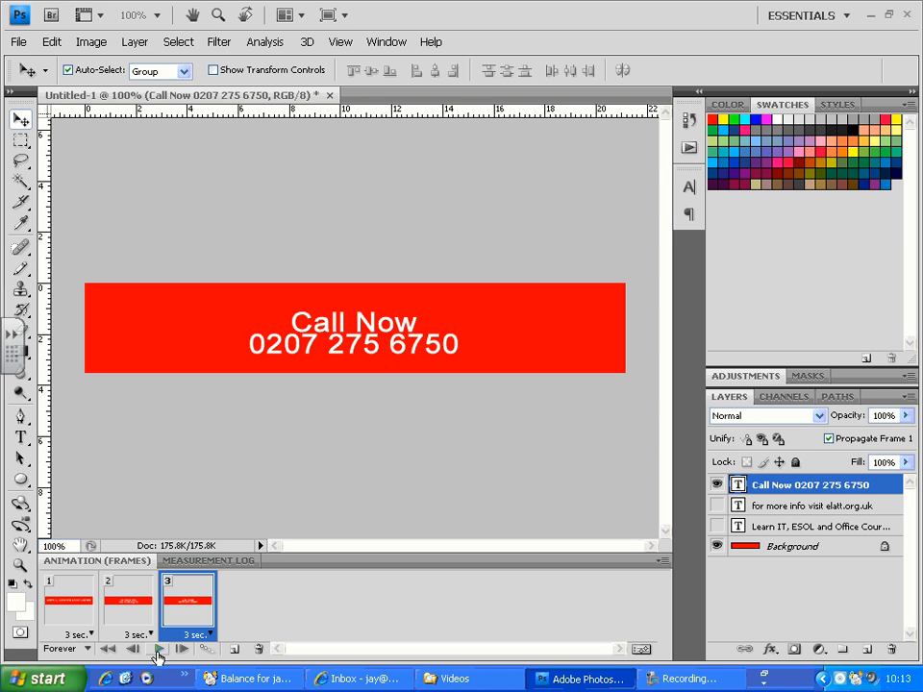
{"action": "left_click", "coordinate": [158, 651]}
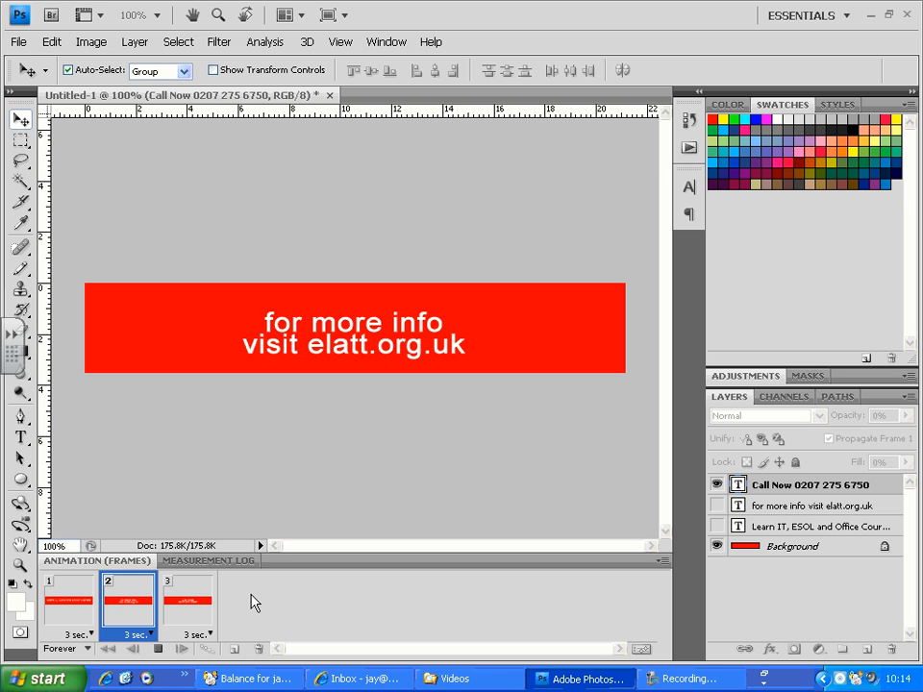
{"action": "left_click", "coordinate": [159, 653]}
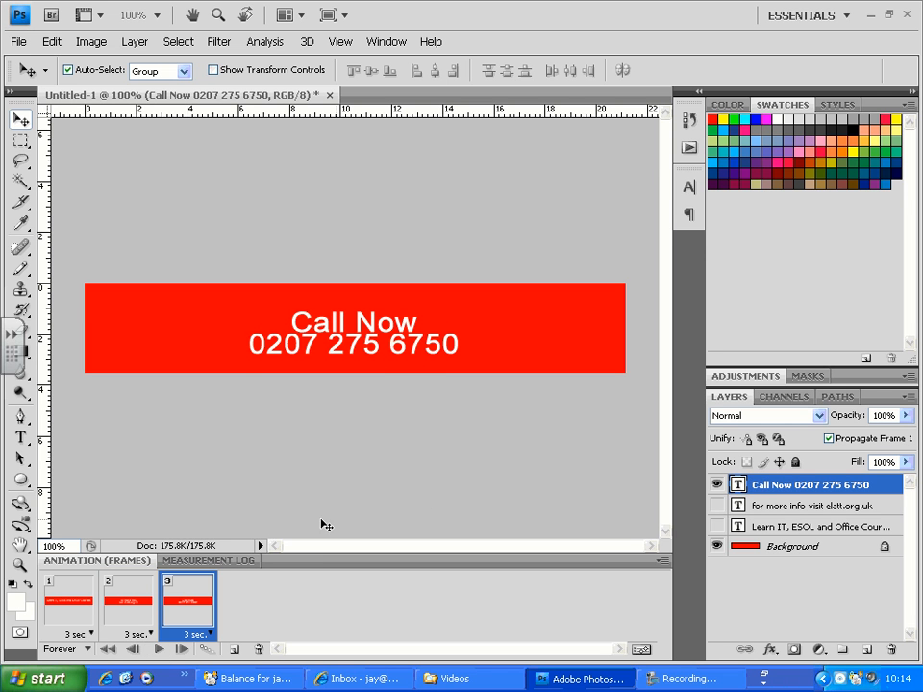
- Start saving a copy of the document under a new name, in the Web\1076\Photoshop folder on the KrStudShare (K:) drive
{"action": "left_click", "coordinate": [18, 41]}
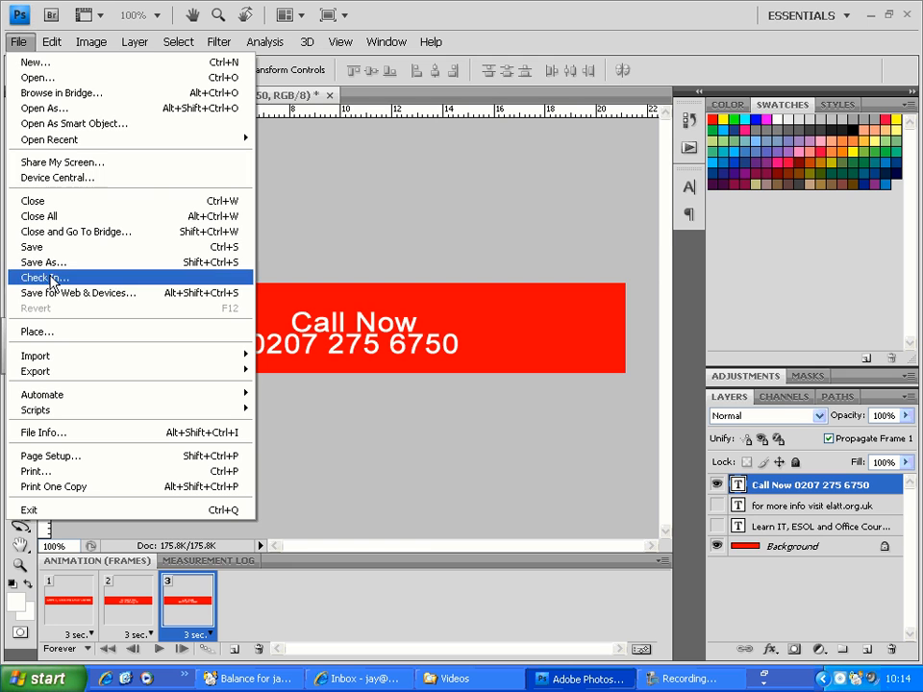
{"action": "left_click", "coordinate": [134, 262]}
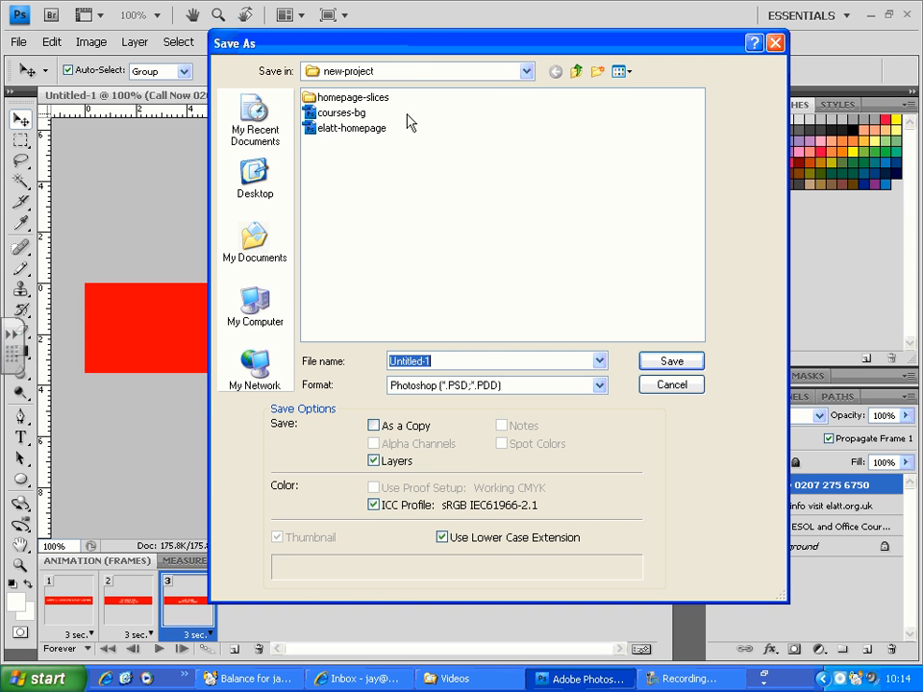
{"action": "left_click", "coordinate": [525, 71]}
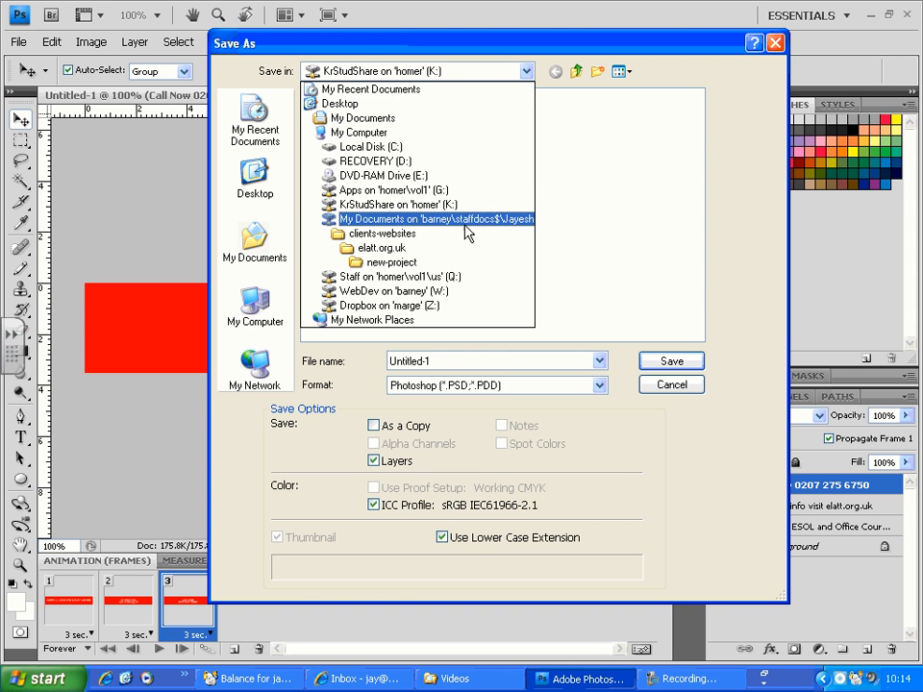
{"action": "left_click", "coordinate": [467, 205]}
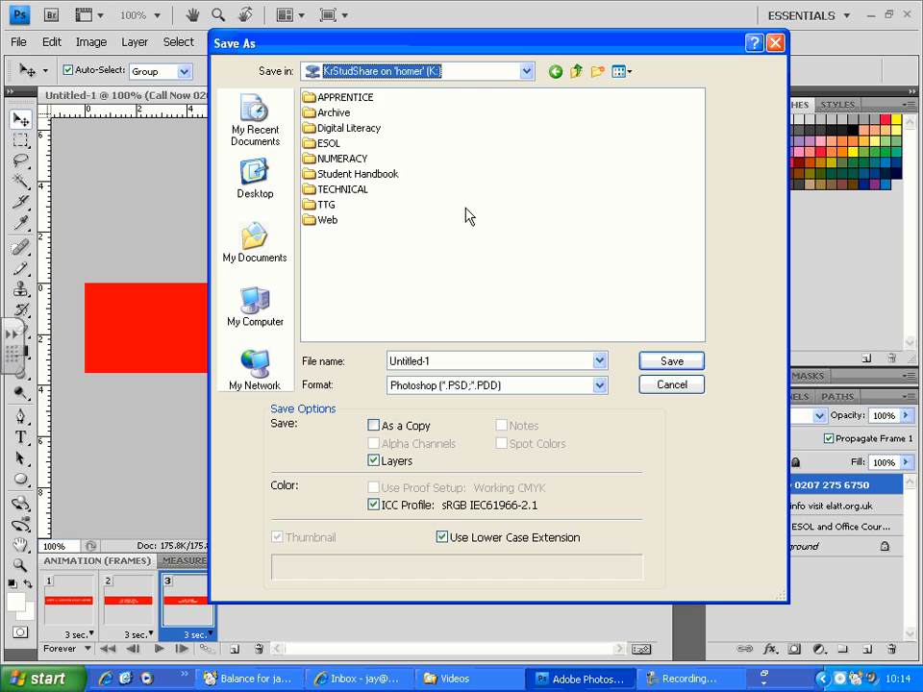
{"action": "double_click", "coordinate": [323, 224]}
{"action": "double_click", "coordinate": [331, 205]}
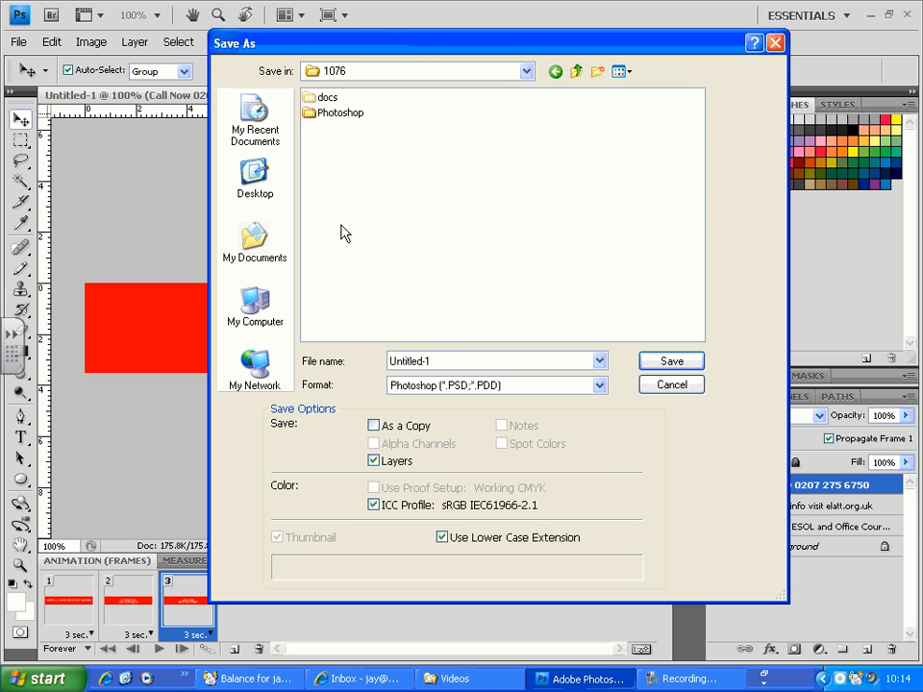
{"action": "double_click", "coordinate": [342, 114]}
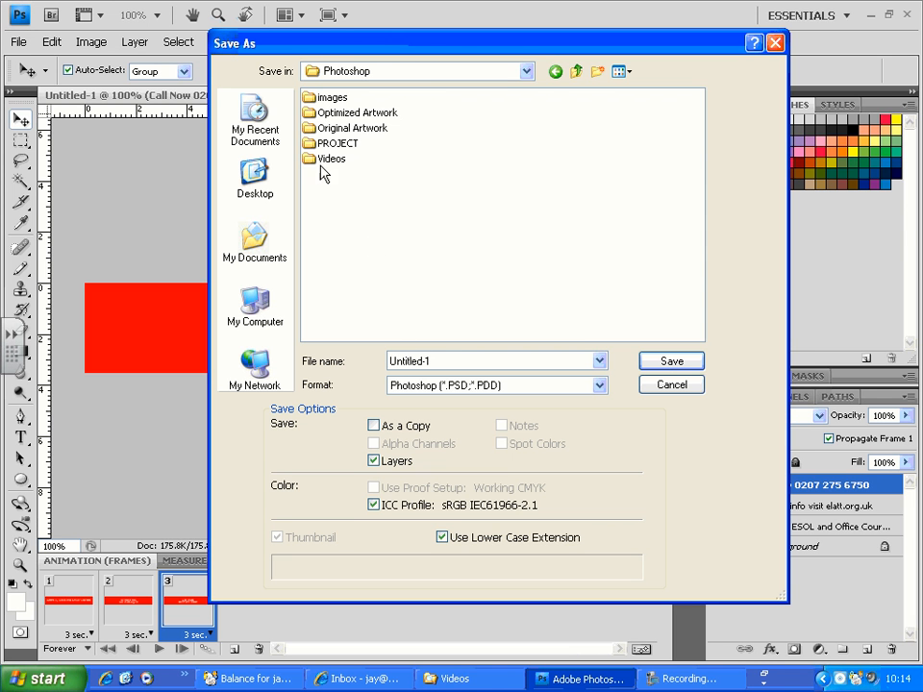
- Name the file advertising-banner and save it in Photoshop format with maximum compatibility
{"action": "double_click", "coordinate": [432, 358]}
{"action": "type", "text": "animated"}
{"action": "key", "text": "shift+Home"}
{"action": "type", "text": "advertising-banner"}
{"action": "left_click", "coordinate": [670, 365]}
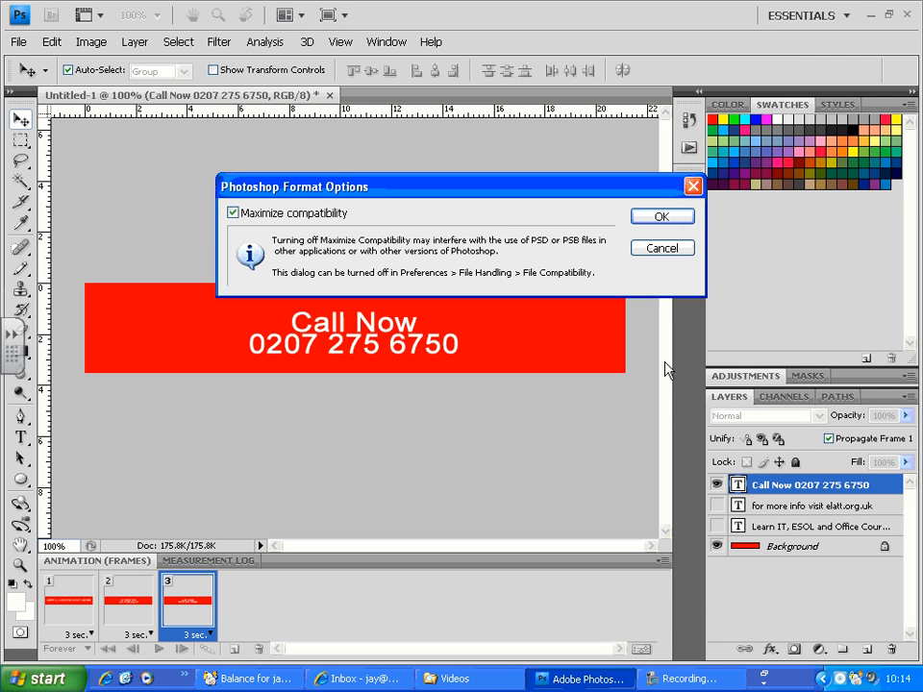
{"action": "left_click", "coordinate": [644, 219]}
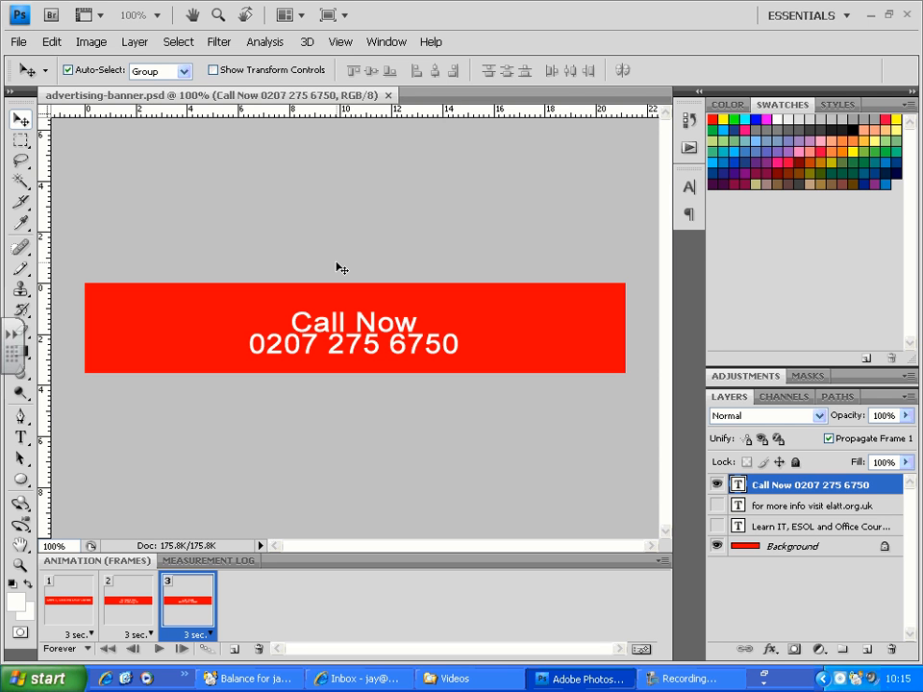
- Start a Save for Web & Devices export of the banner and set its format to GIF
{"action": "left_click", "coordinate": [19, 41]}
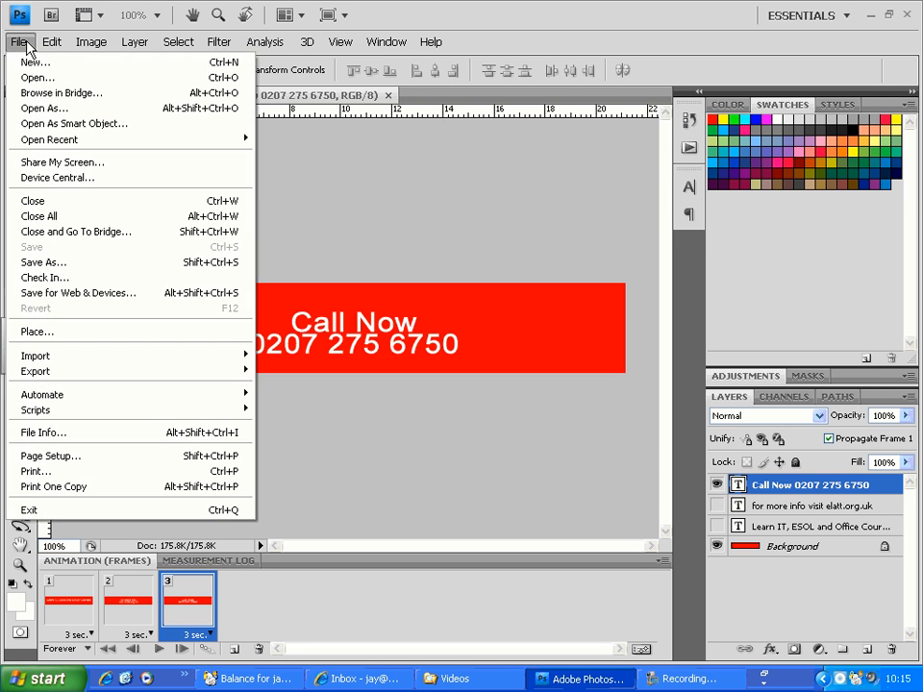
{"action": "left_click", "coordinate": [110, 295]}
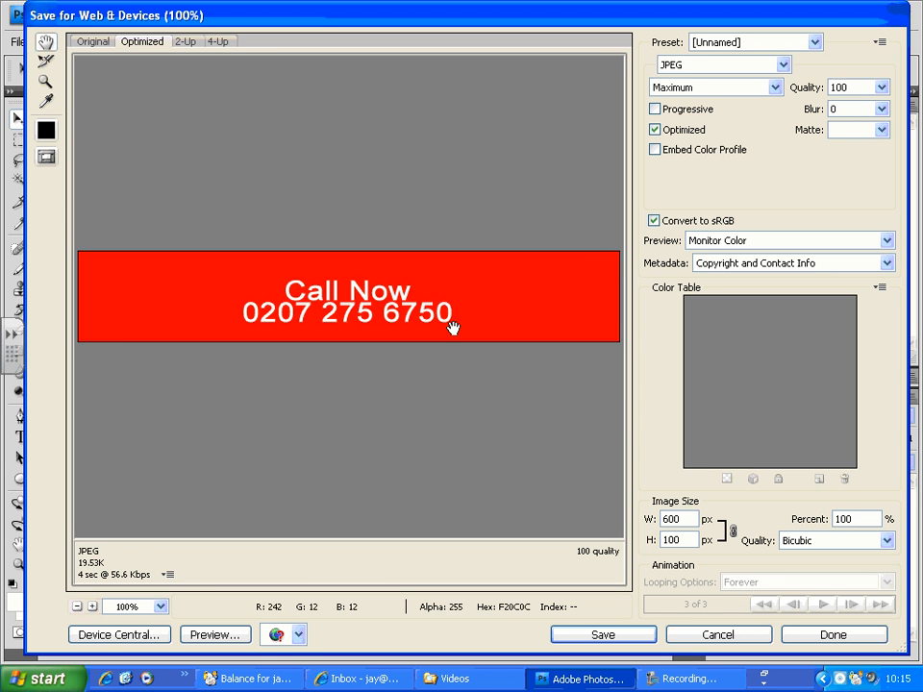
{"action": "left_click", "coordinate": [706, 69]}
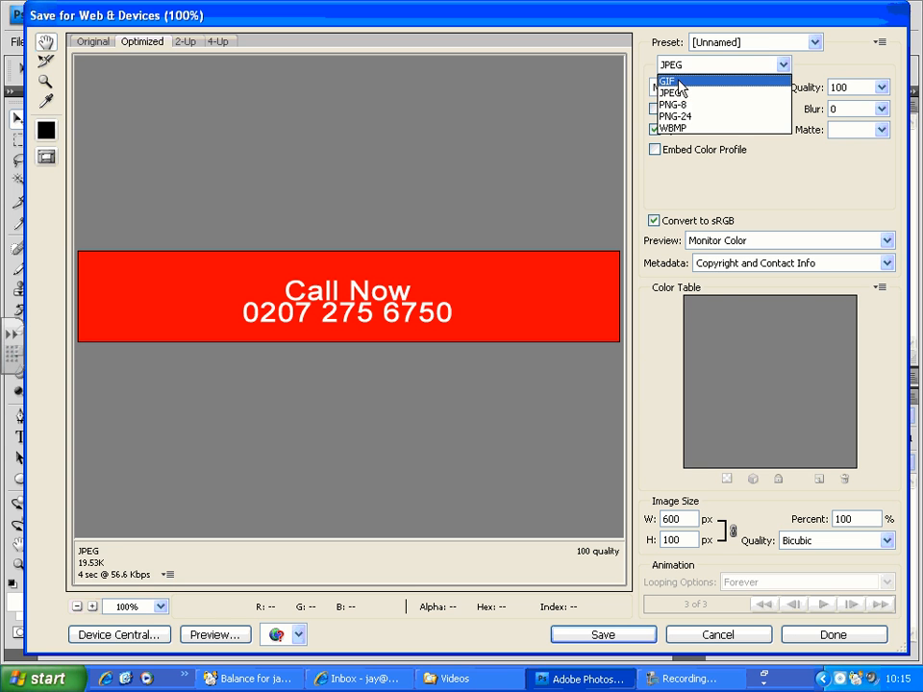
{"action": "left_click", "coordinate": [673, 81]}
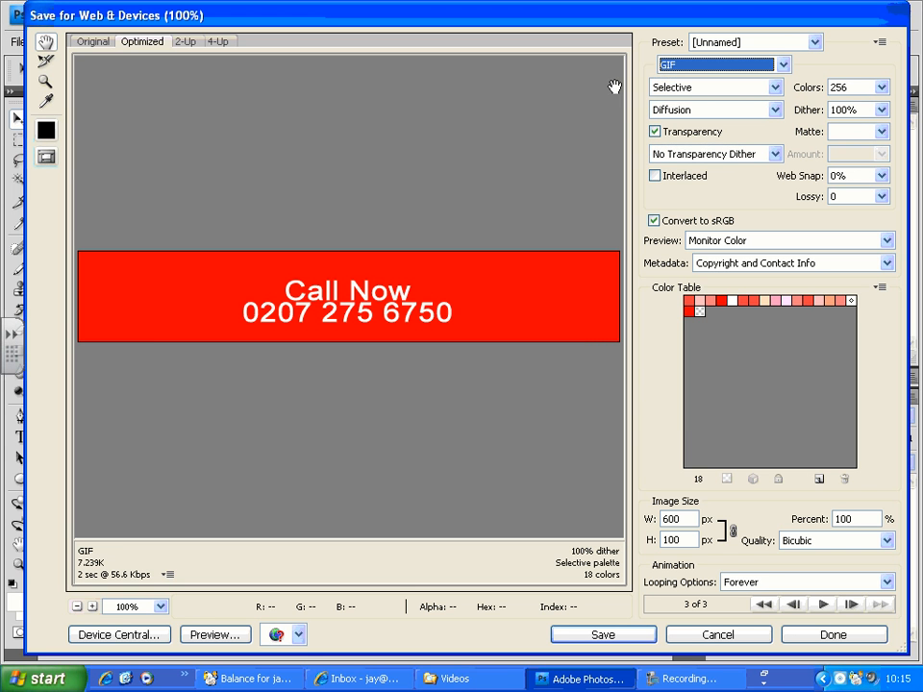
- Save the optimized GIF as advertising-banner in the Web\1076\Photoshop folder on the K: drive
{"action": "left_click", "coordinate": [601, 635]}
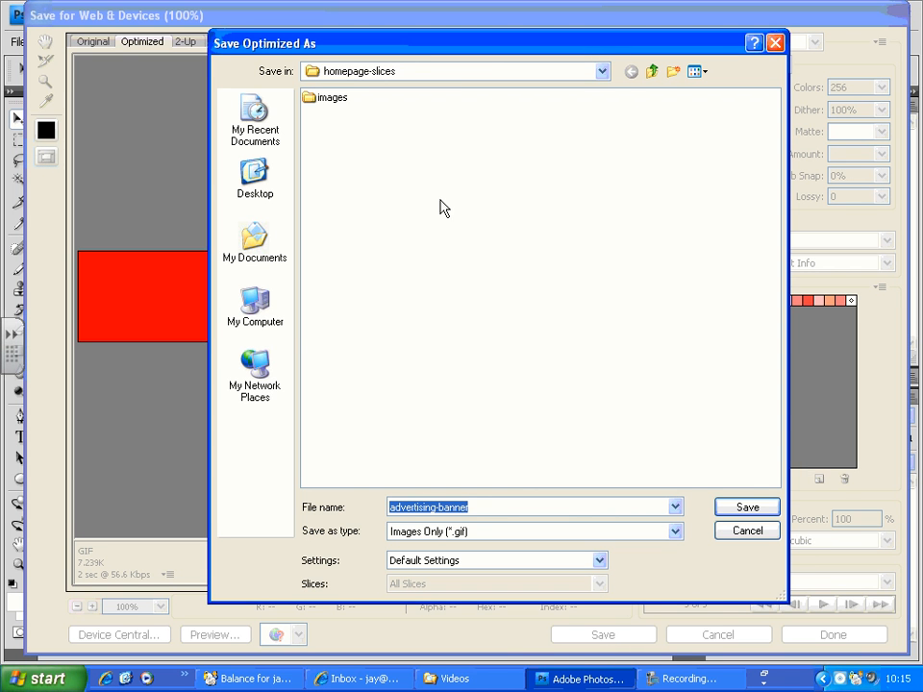
{"action": "left_click", "coordinate": [602, 71]}
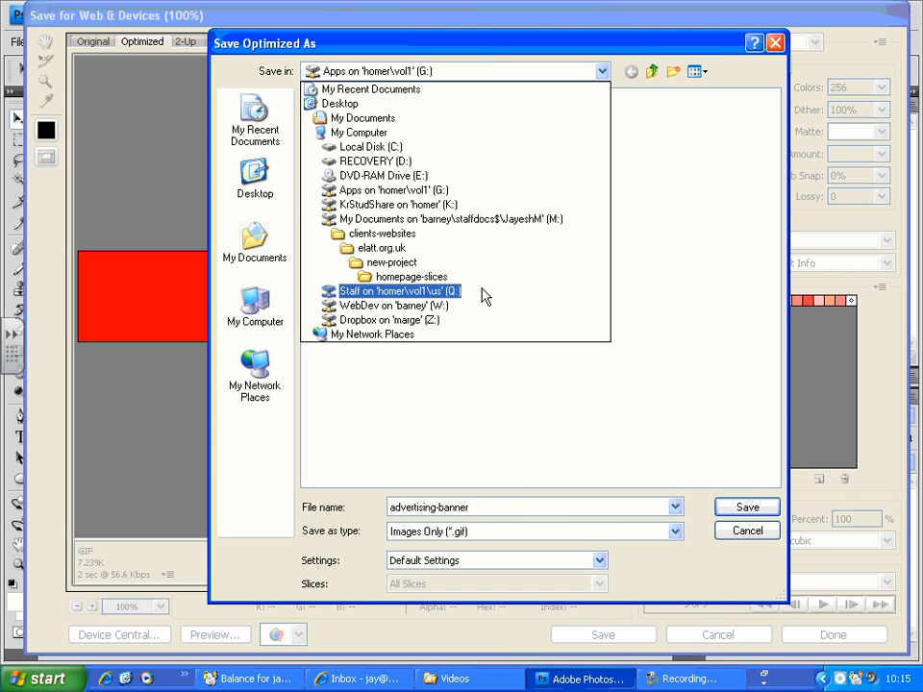
{"action": "left_click", "coordinate": [384, 204]}
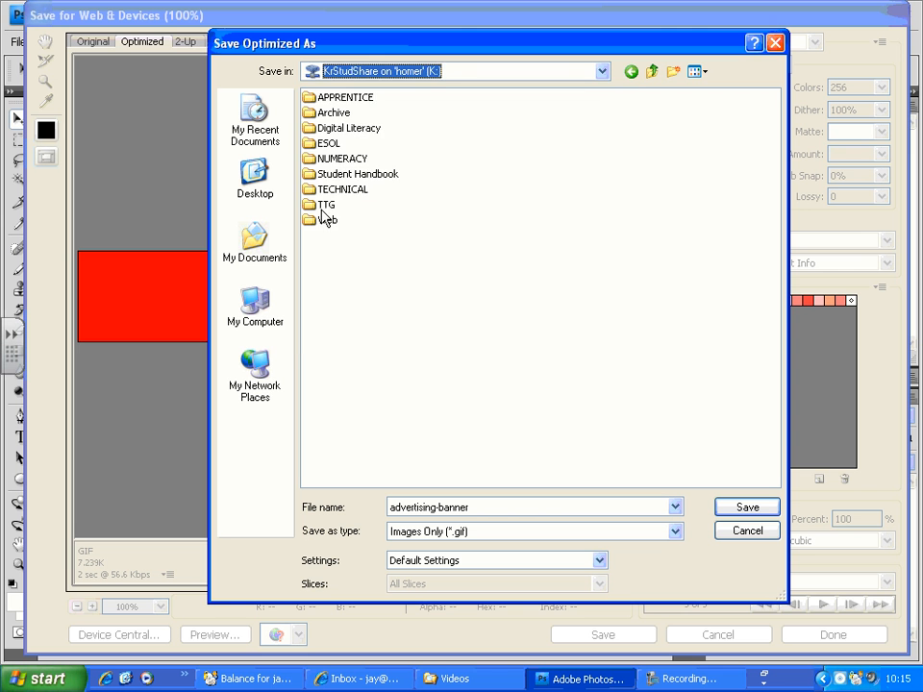
{"action": "double_click", "coordinate": [327, 220]}
{"action": "double_click", "coordinate": [335, 205]}
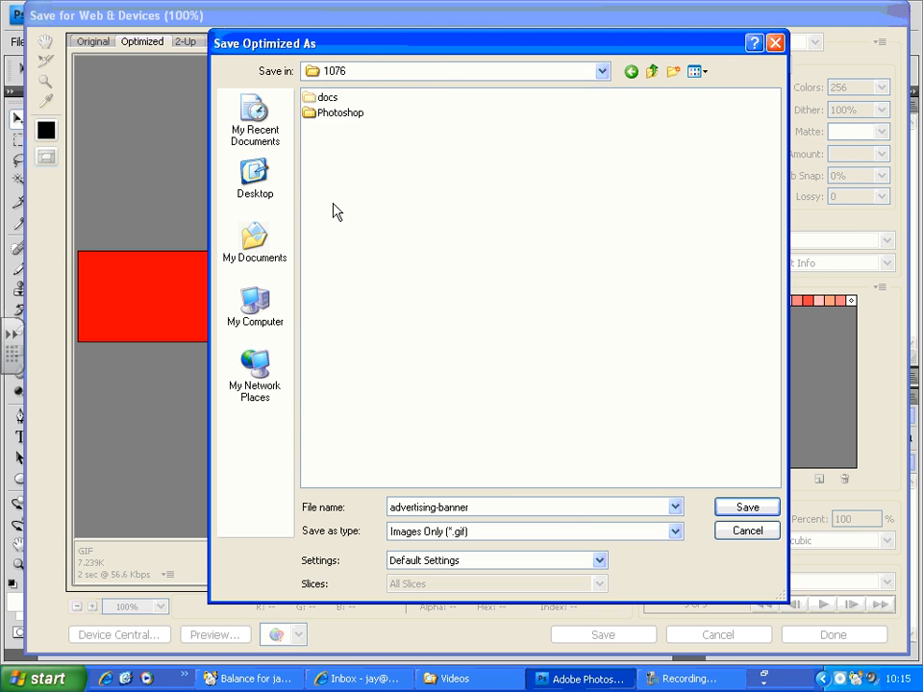
{"action": "double_click", "coordinate": [338, 113]}
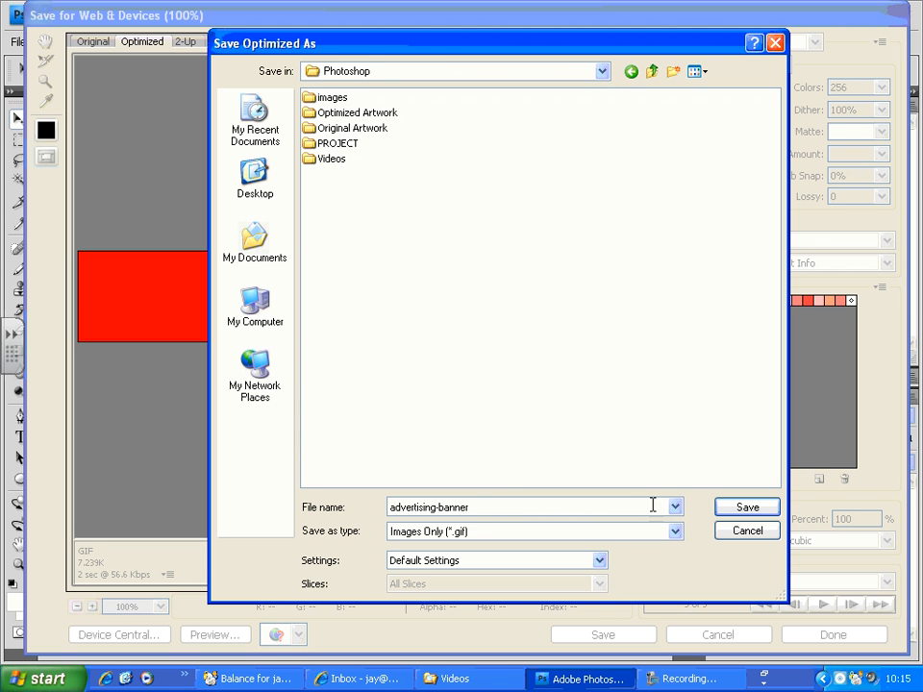
{"action": "left_click", "coordinate": [746, 510]}
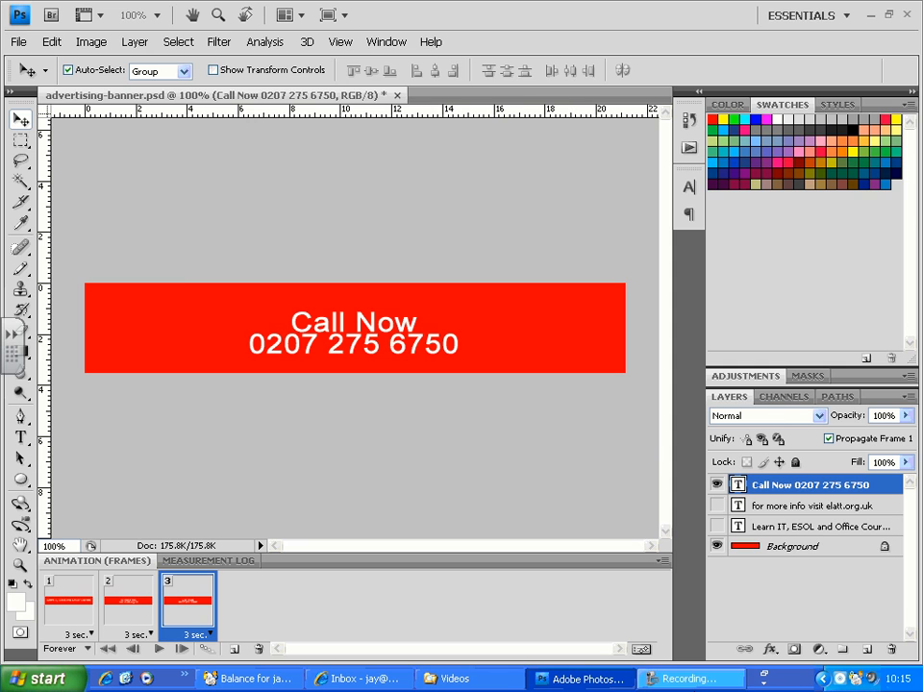
- Switch to the file explorer, find the advertising-banner GIF in the Photoshop folder and open it with Internet Explorer
{"action": "left_click", "coordinate": [488, 682]}
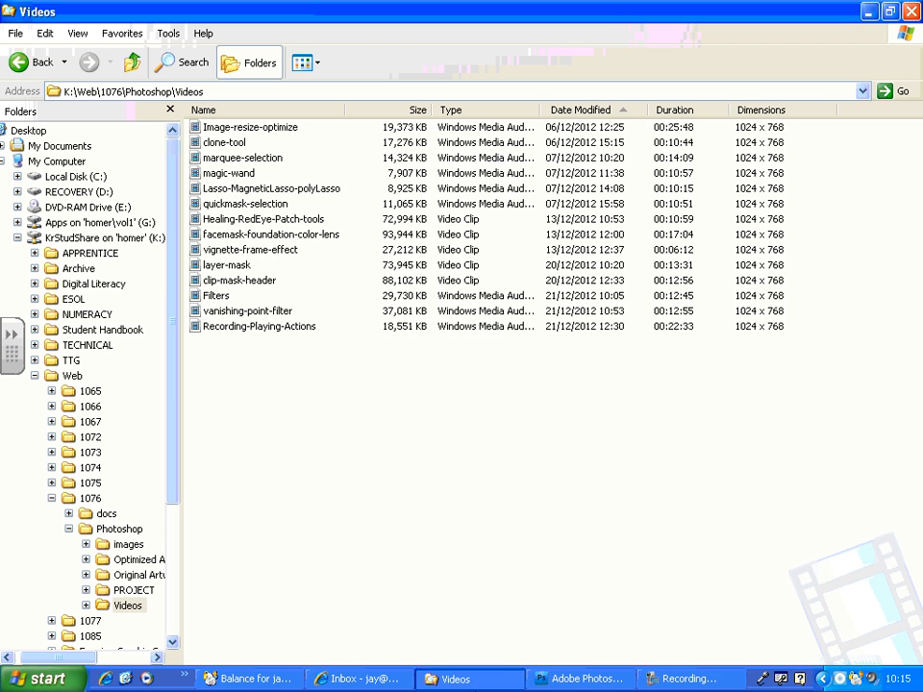
{"action": "key", "text": "BackSpace"}
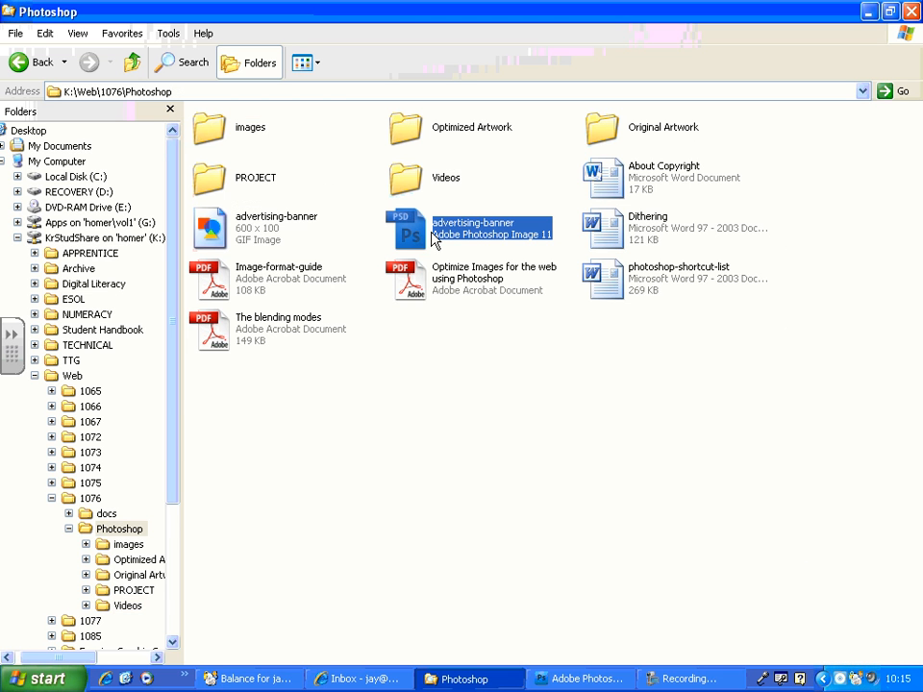
{"action": "left_click", "coordinate": [270, 240]}
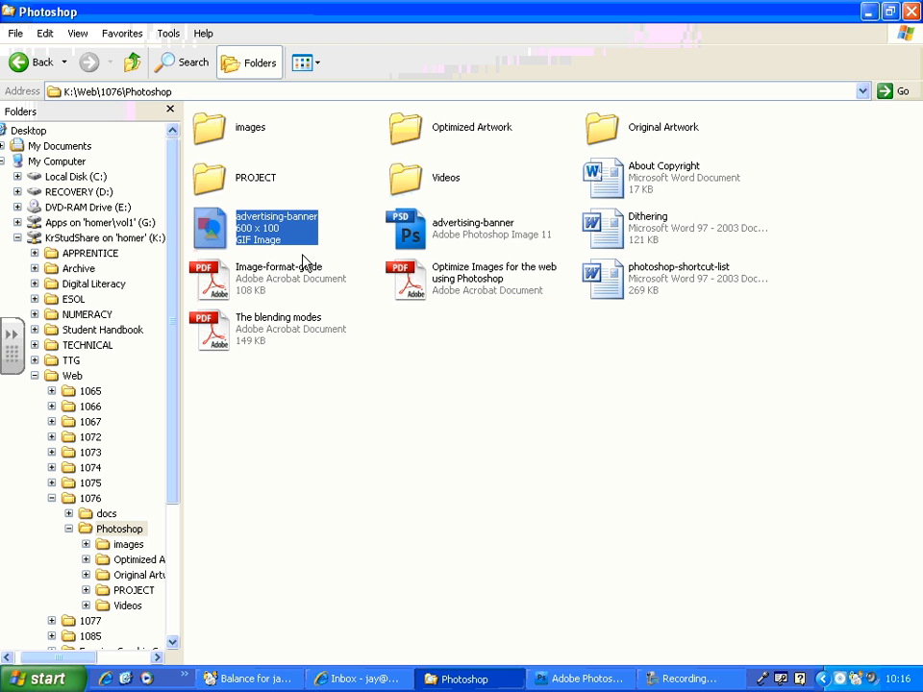
{"action": "double_click", "coordinate": [296, 227]}
{"action": "right_click", "coordinate": [296, 227]}
{"action": "mouse_move", "coordinate": [355, 383]}
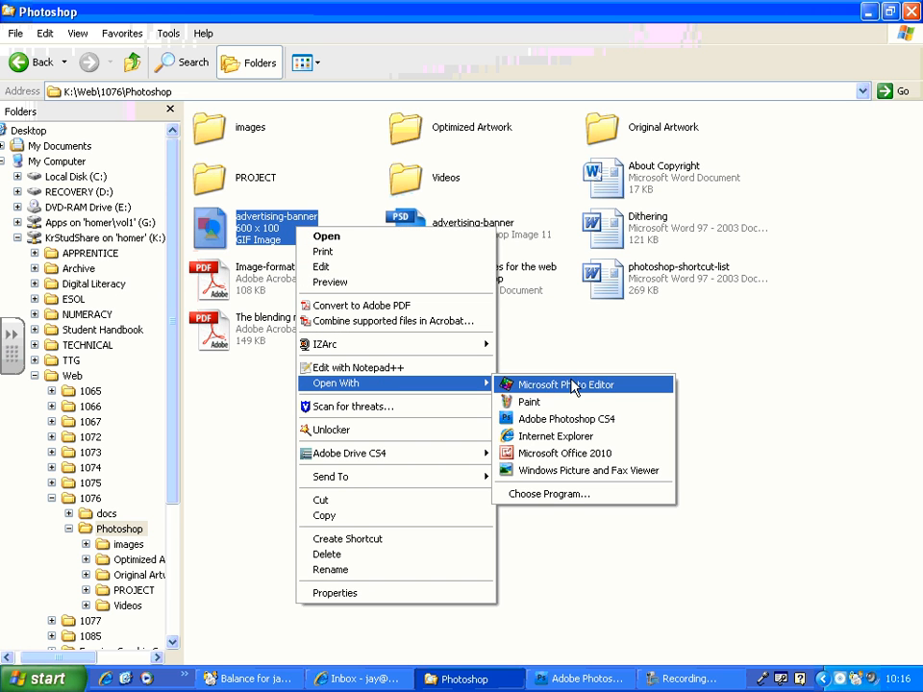
{"action": "left_click", "coordinate": [575, 437]}
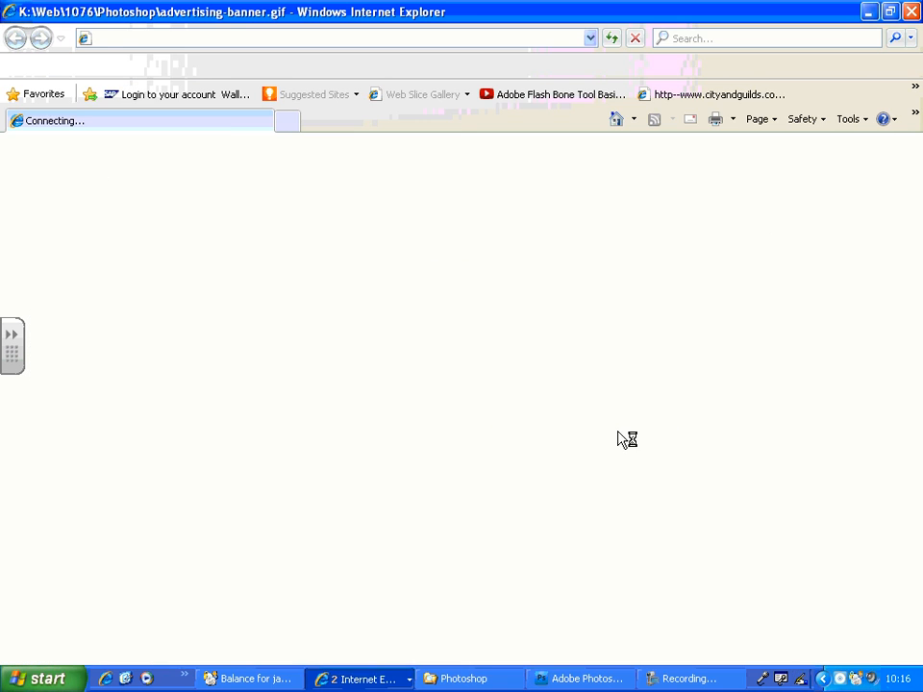